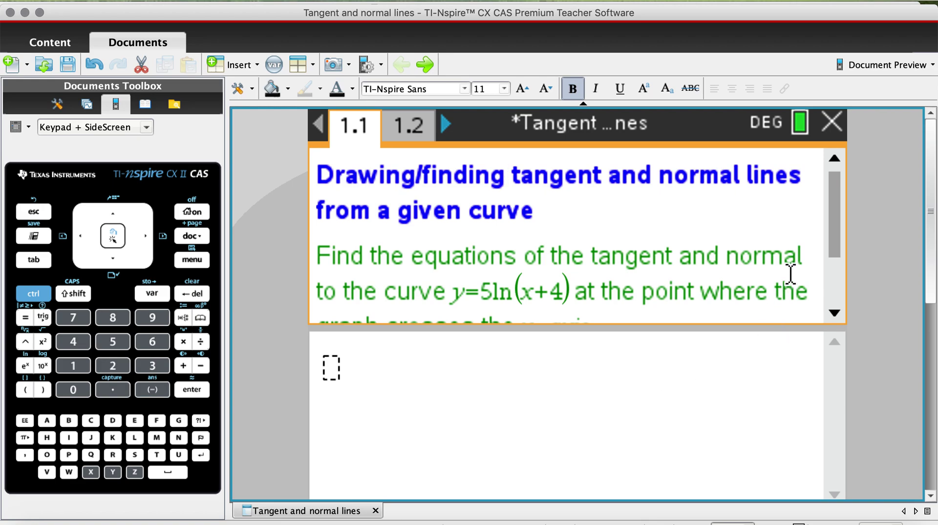
Define f(x):=5·ln(x+4) in the lower calculator pane using the keypad's define-as and ln keys.
drag(838, 243, 840, 257)
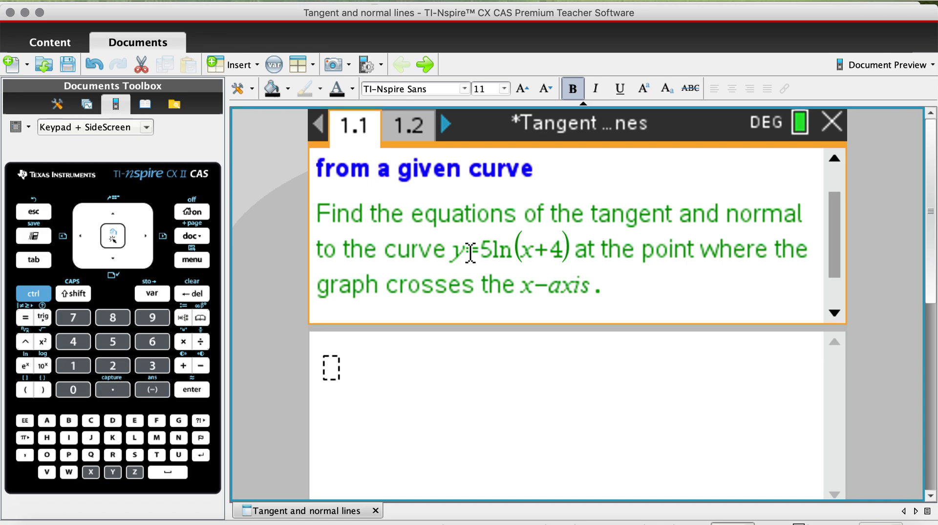
click(333, 375)
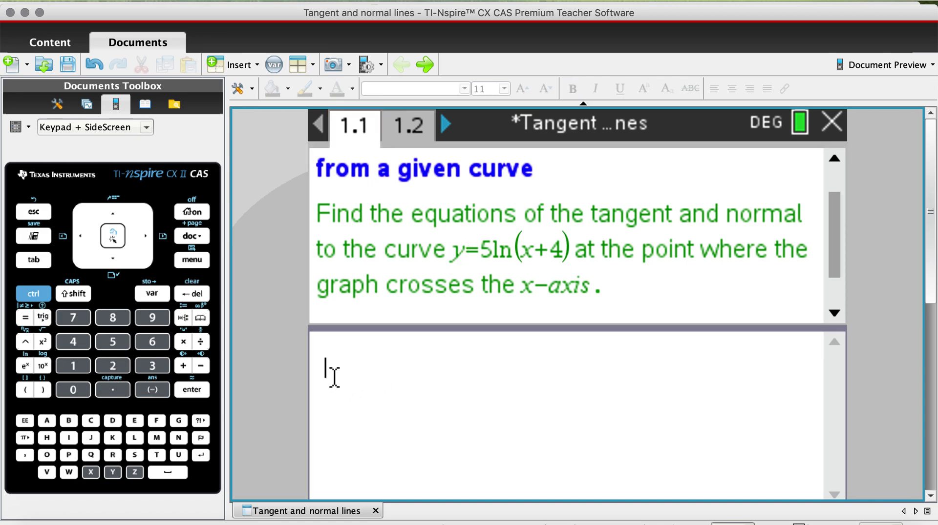
text(f(x)
click(34, 294)
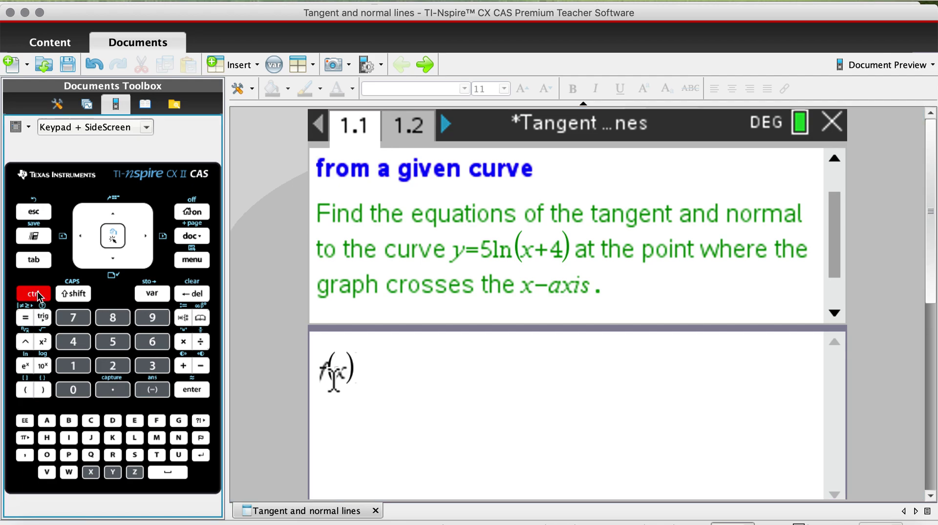
click(183, 319)
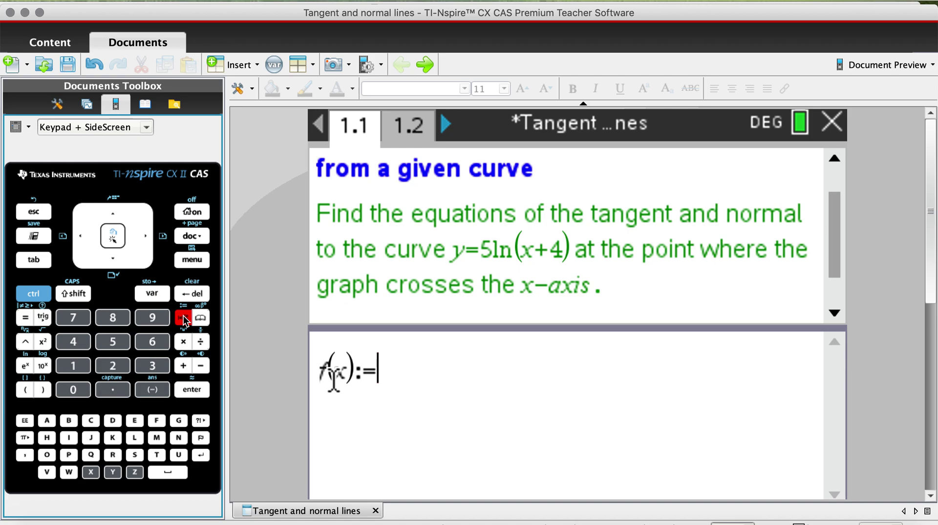
click(113, 340)
click(27, 294)
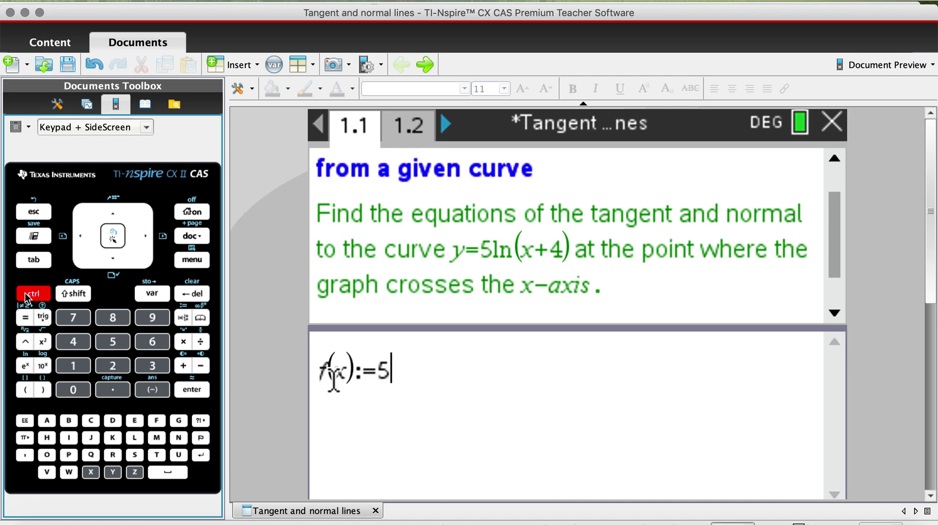
click(27, 366)
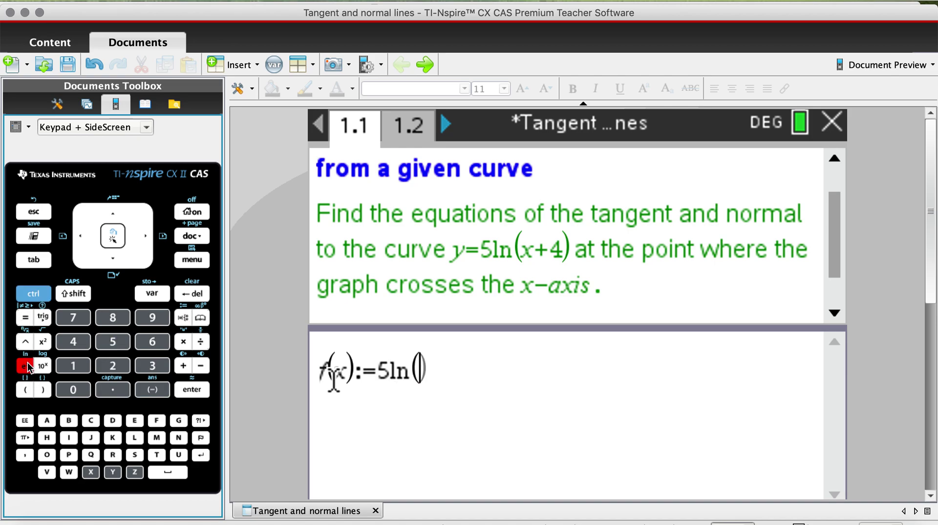
text(x)
click(188, 370)
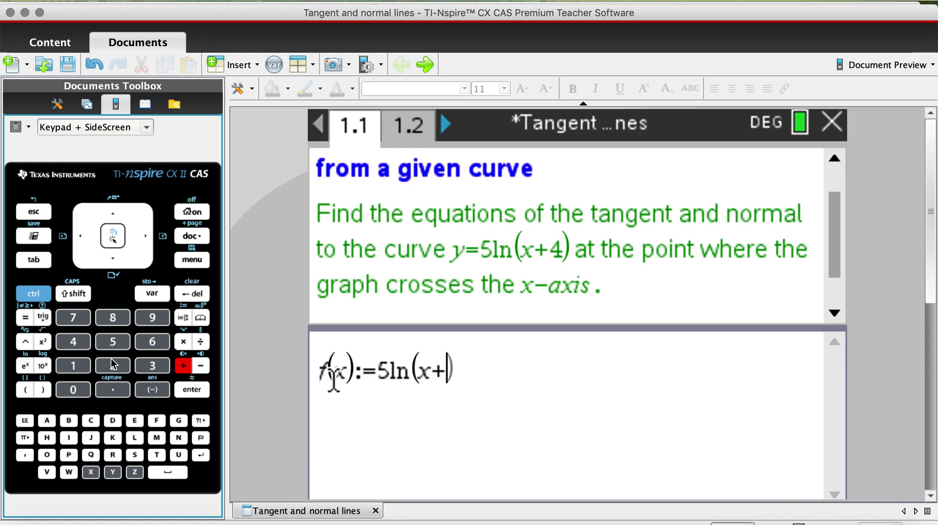
click(80, 342)
key(Return)
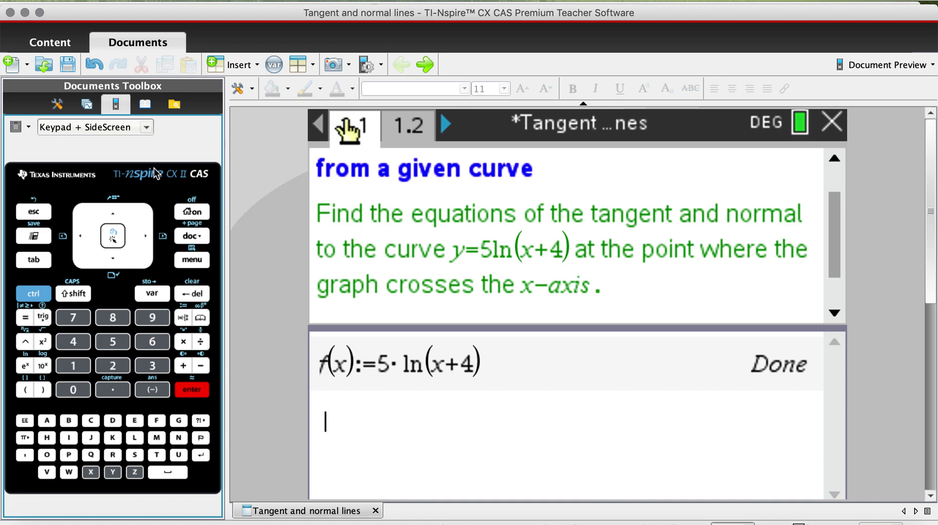
Evaluate solve(f(x)=0,x) from the Algebra menu, giving x=-3.
click(191, 260)
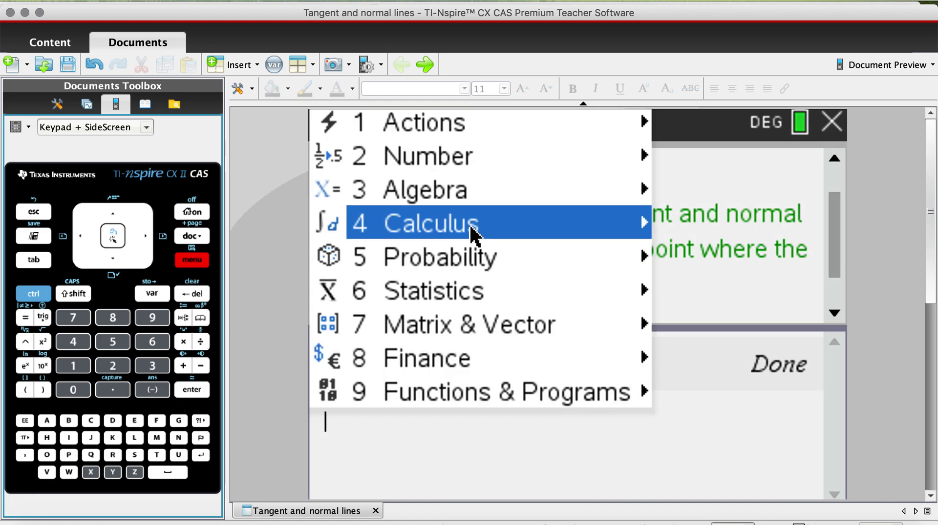
mouse_move(472, 201)
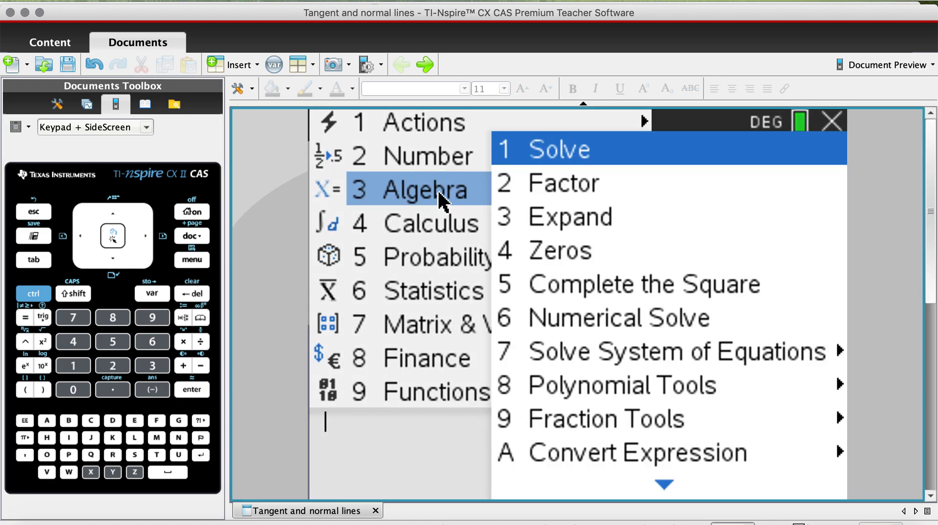
click(552, 151)
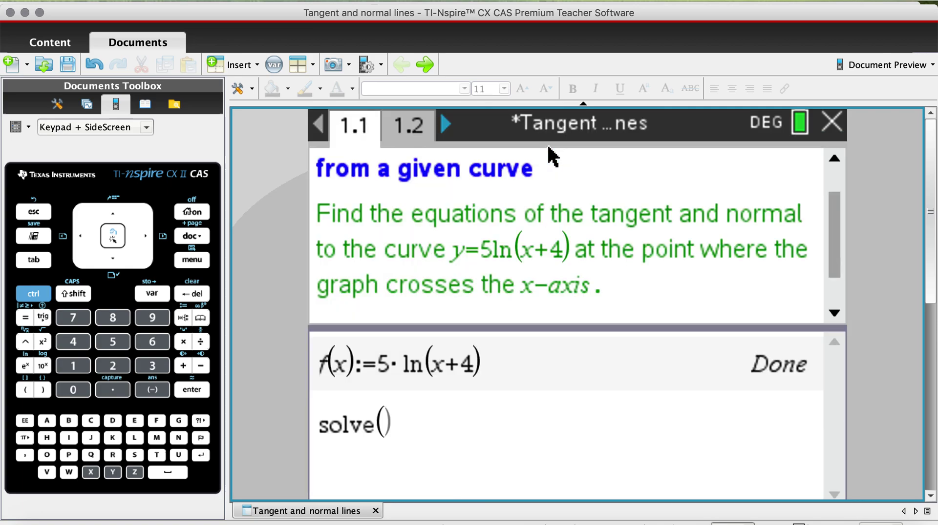
text(f))
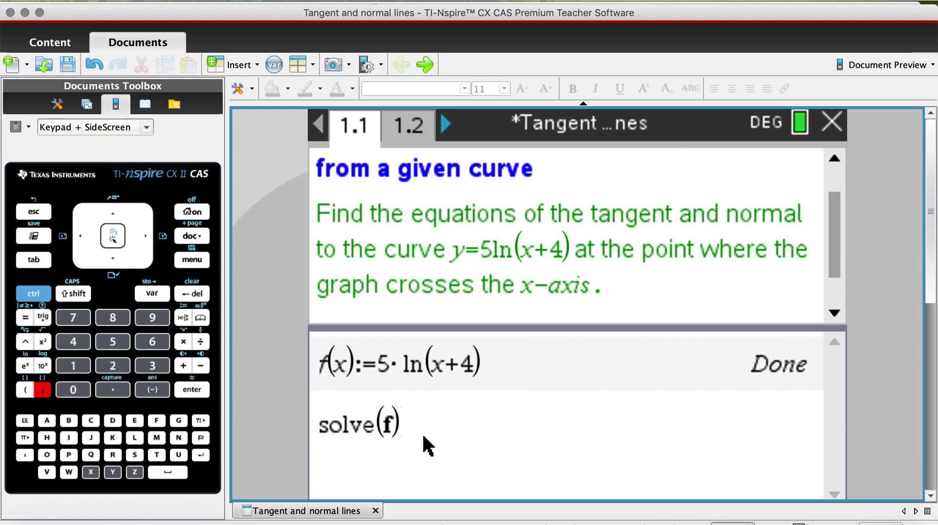
key(BackSpace)
text((x)
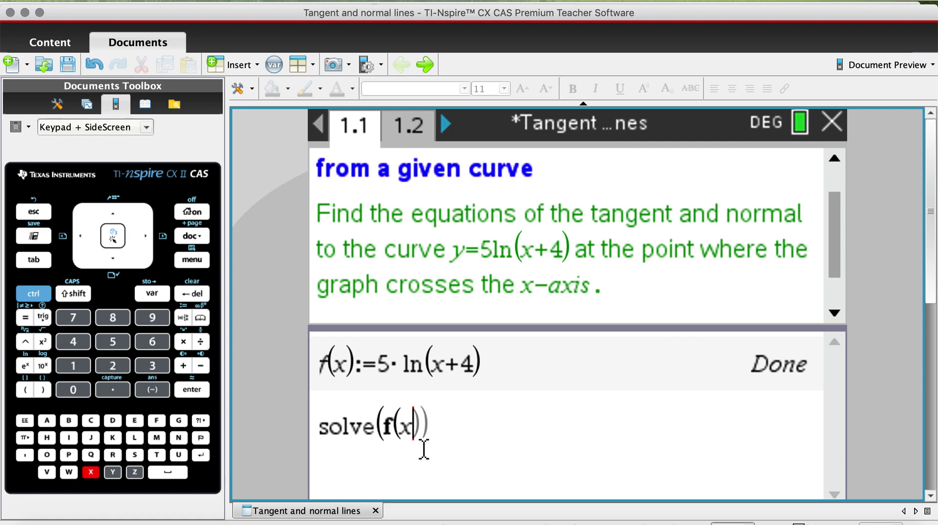
text()=)
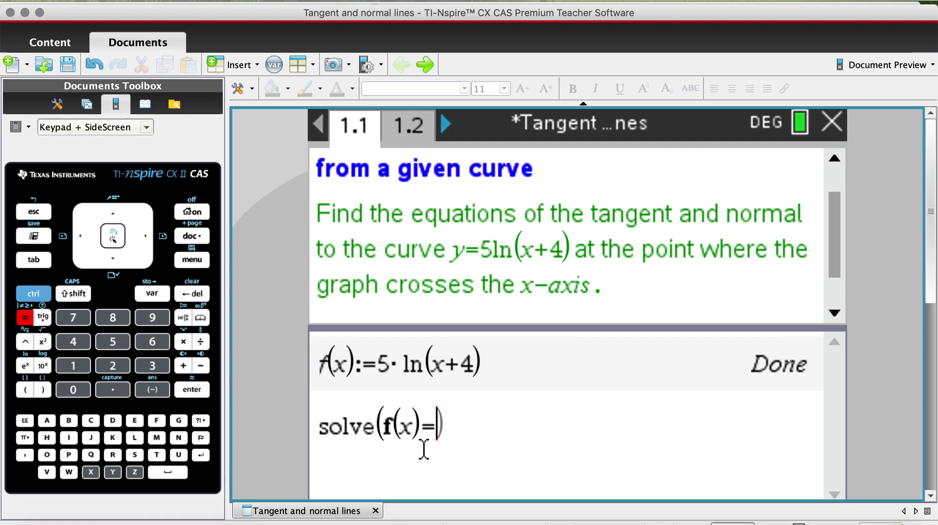
text(0,)
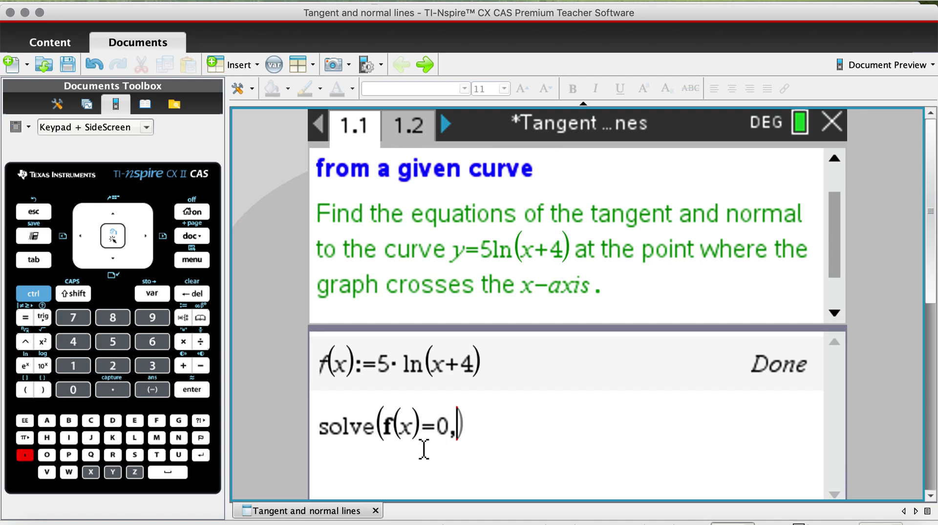
text(x)
key(Return)
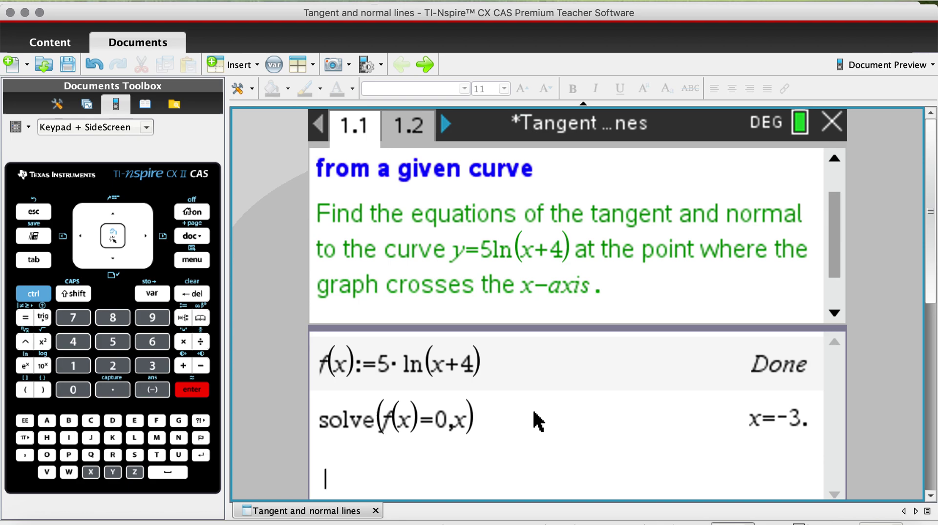
click(200, 262)
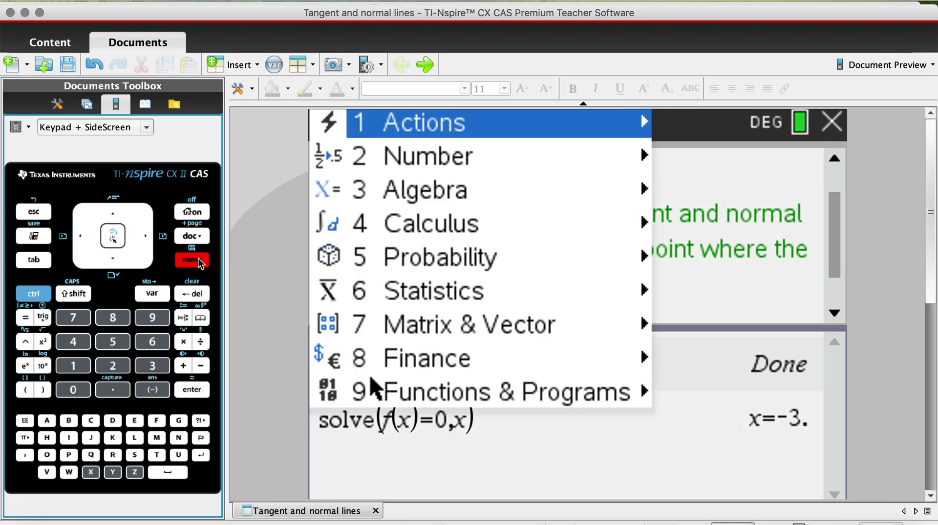
Evaluate tangentLine(f(x),x,-3) from the Calculus menu, giving 5.·x+15.
click(428, 230)
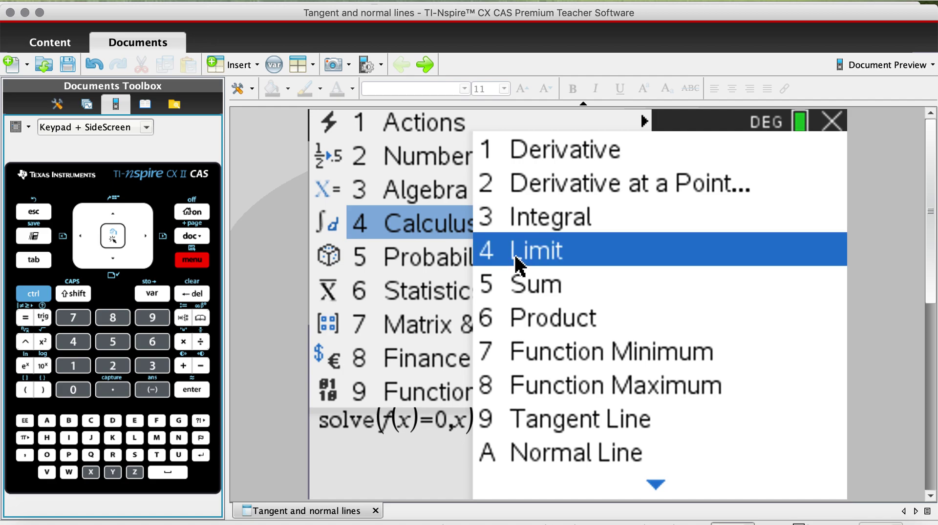
click(531, 426)
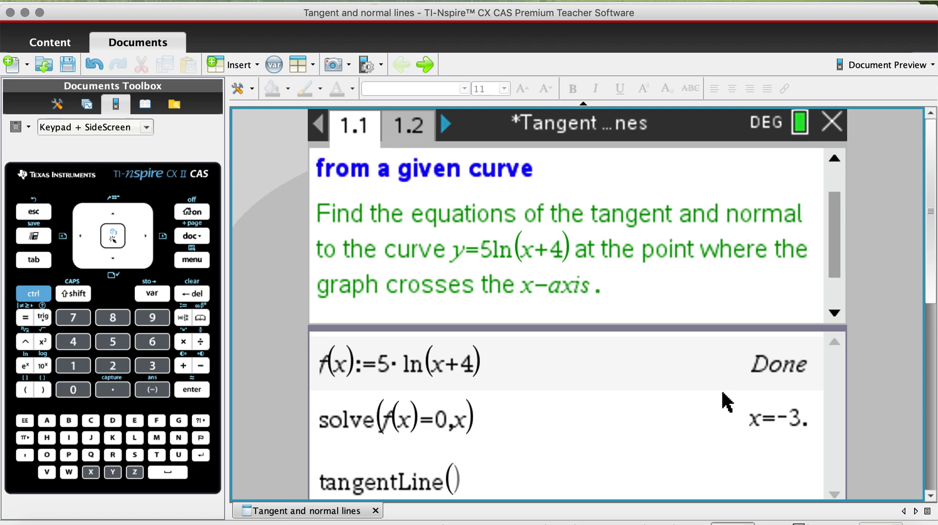
text(f(x))
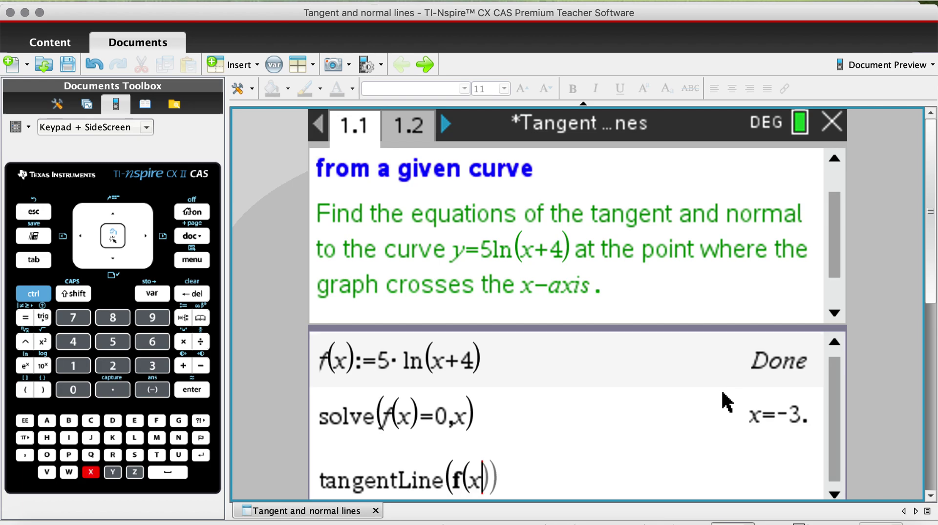
text(,)
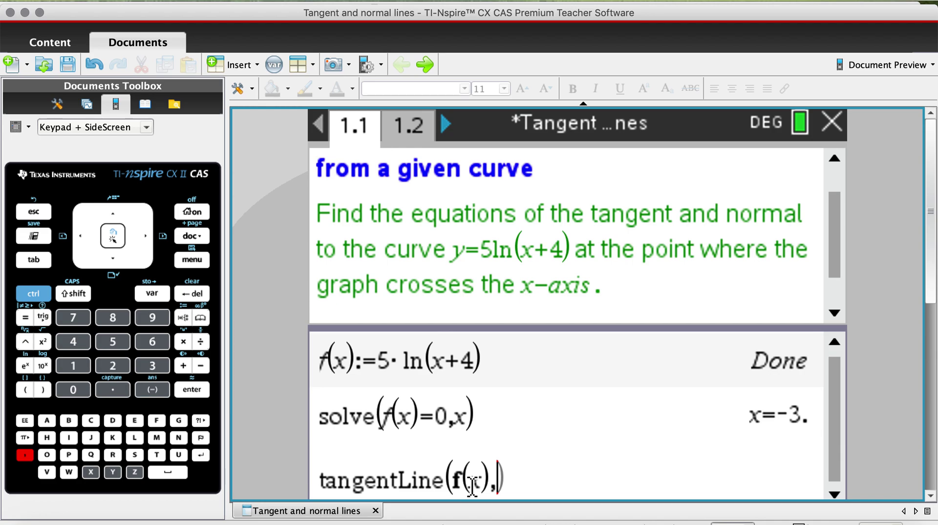
text(x,)
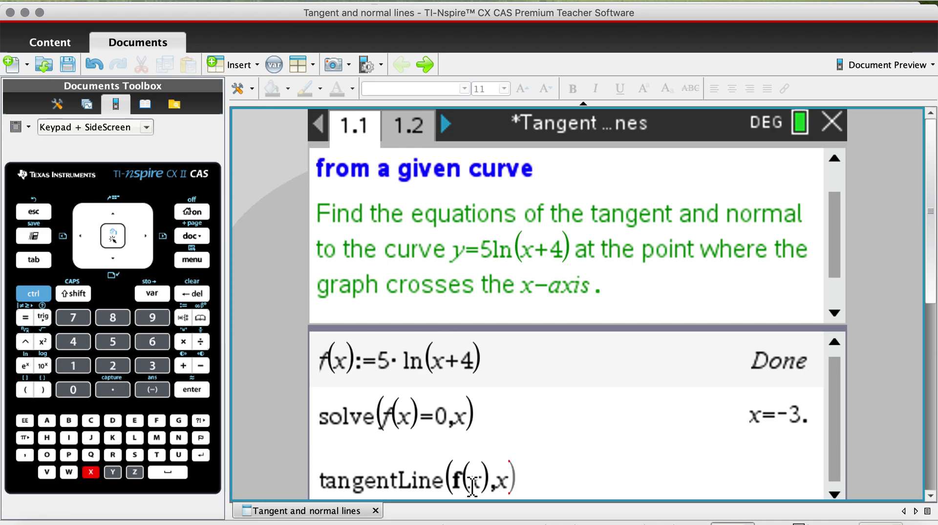
text(-3)
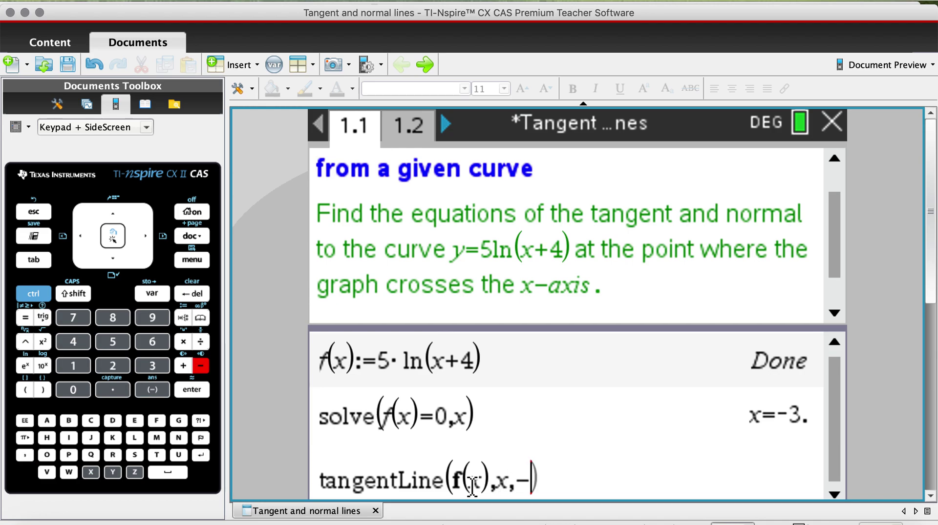
key(Return)
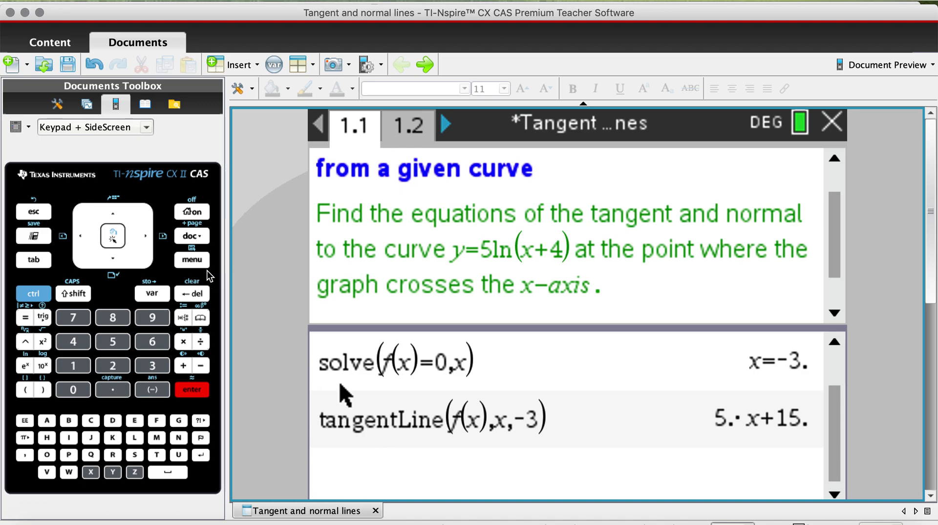
click(197, 261)
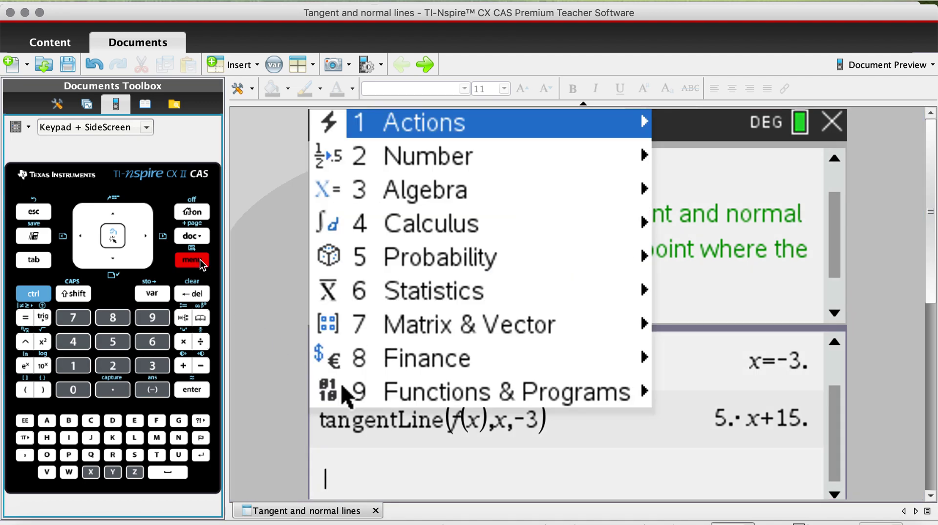
Evaluate normalLine(f(x),x,-3) from the Calculus menu, giving -0.2·x-0.6.
click(432, 232)
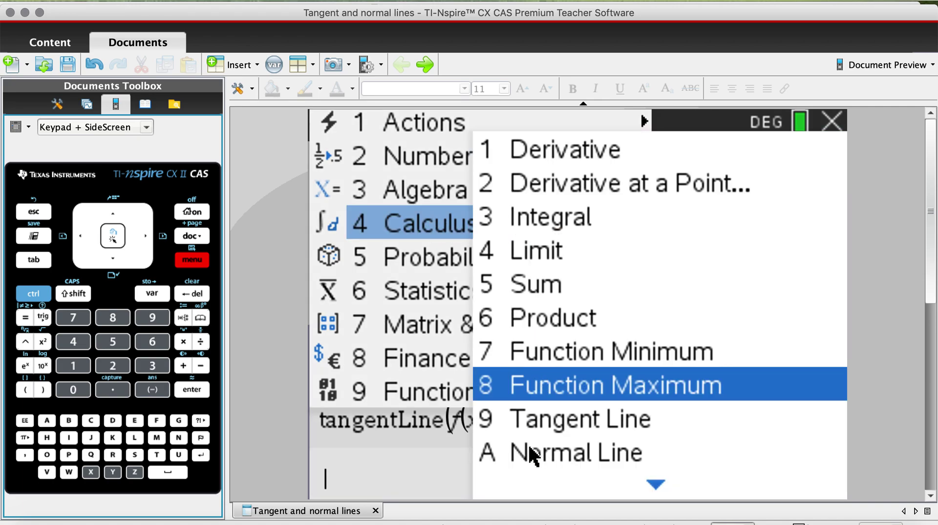
click(533, 459)
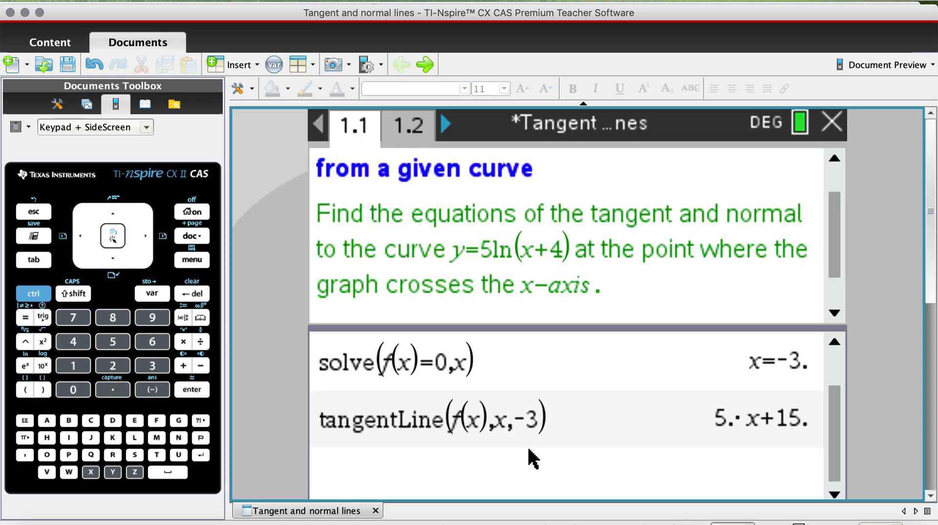
text(f(x))
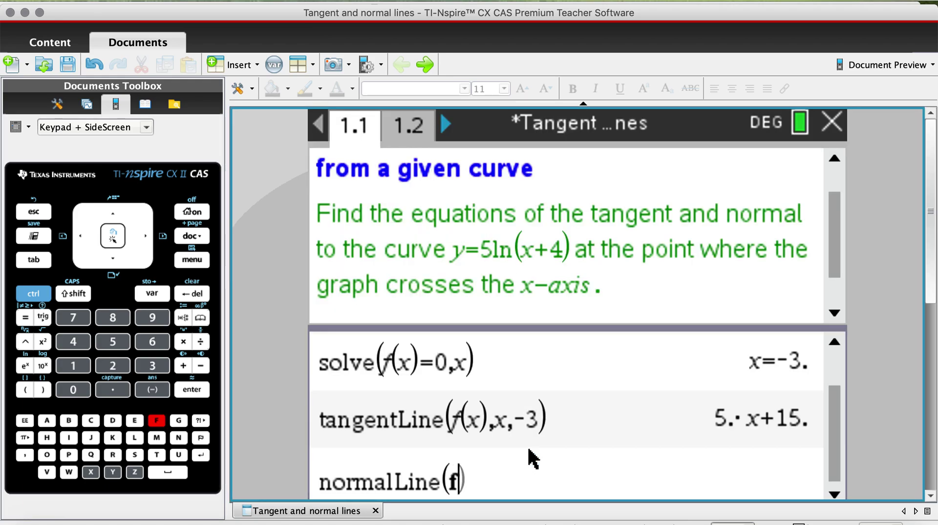
text())
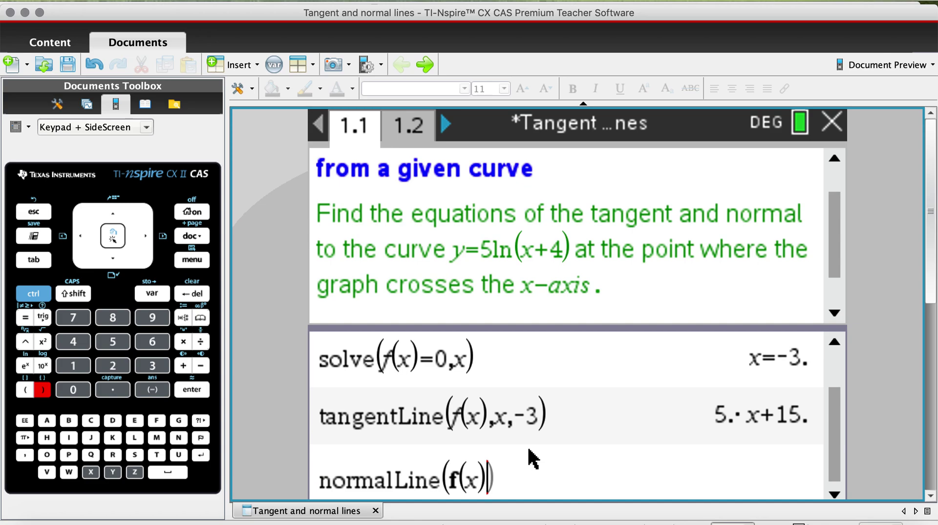
text(,)
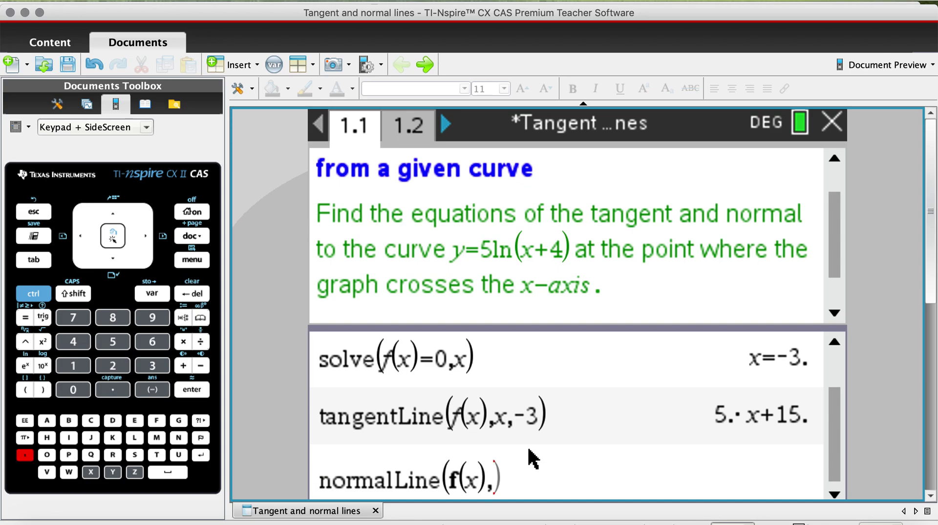
text(x,-3)
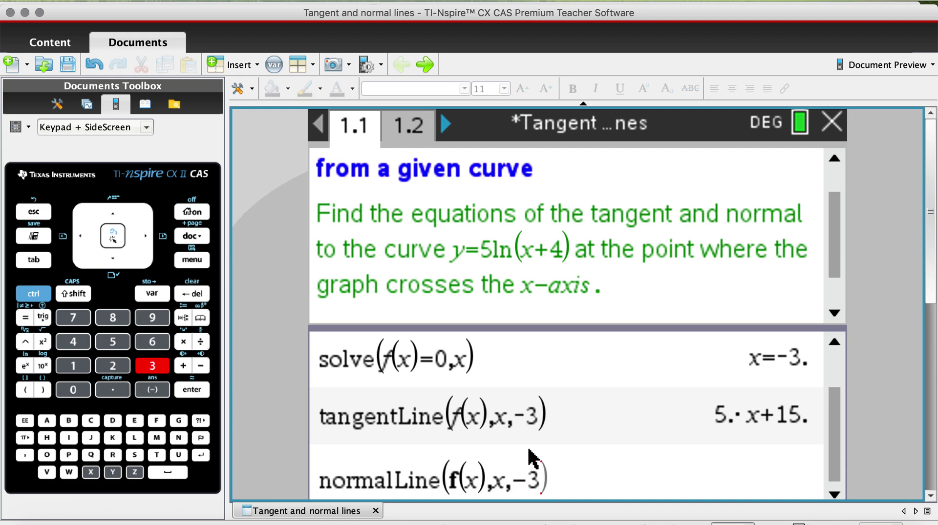
key(Return)
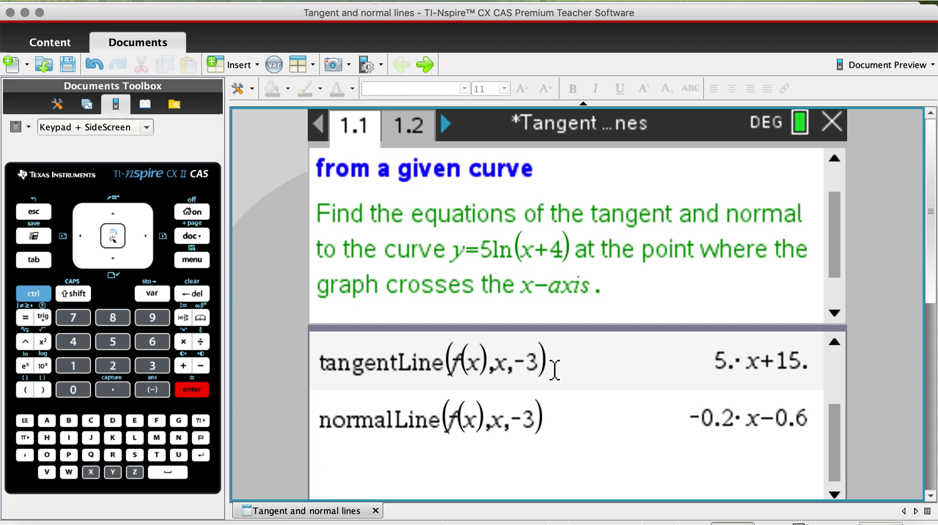
Plot f1(x)=5·ln(x+4) on graph page 1.2.
click(412, 130)
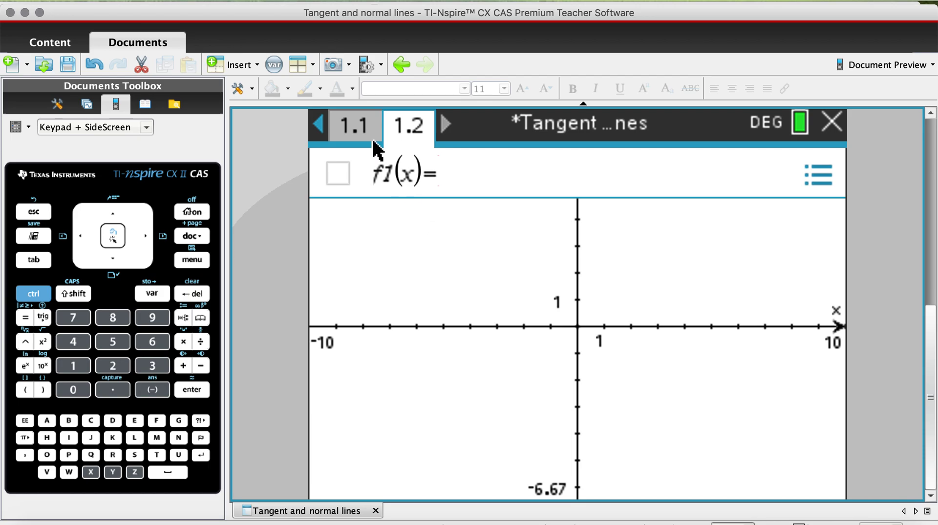
click(360, 129)
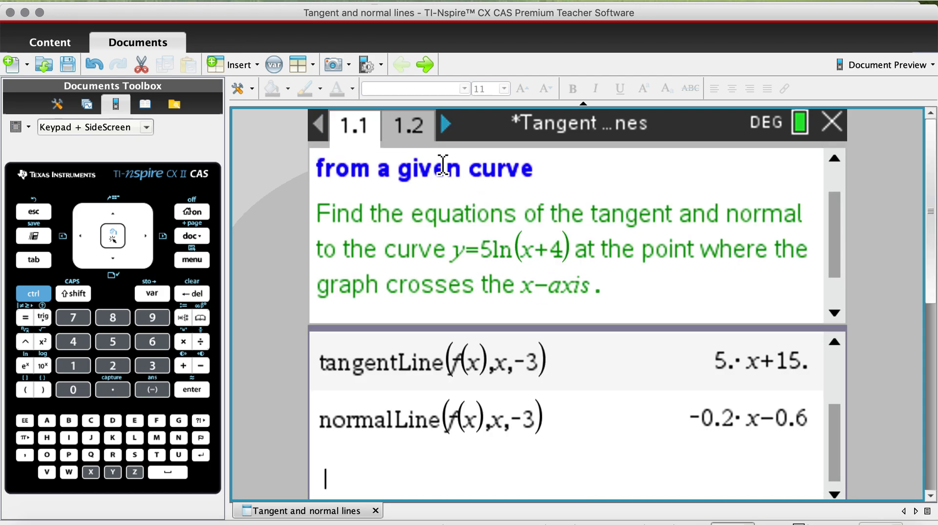
click(414, 127)
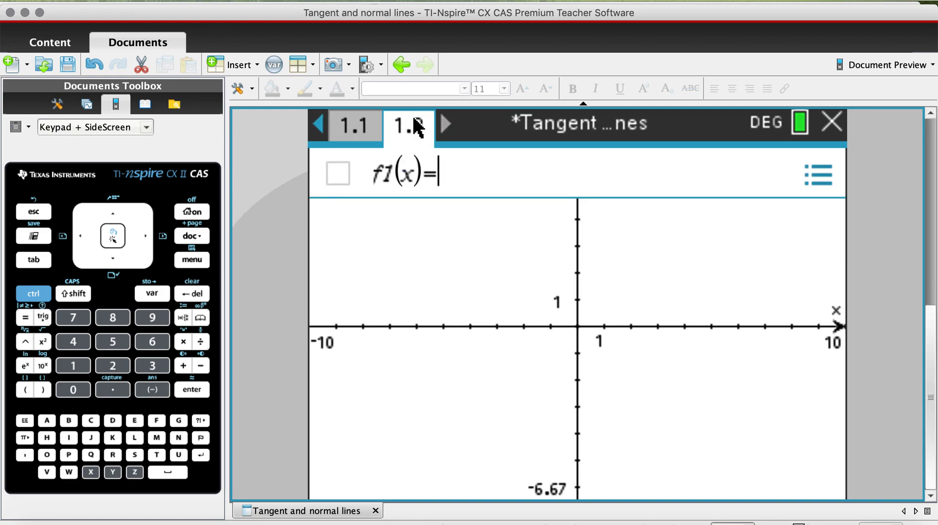
text(5)
click(32, 294)
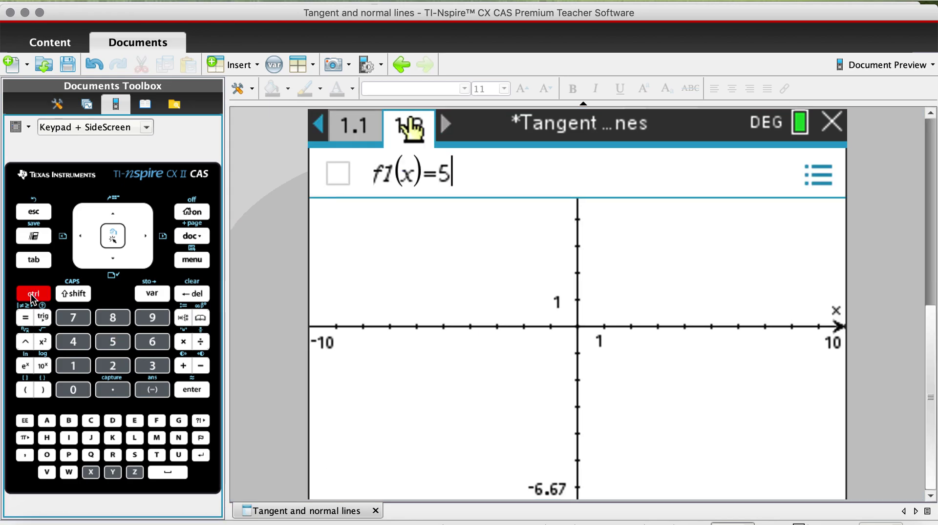
click(26, 367)
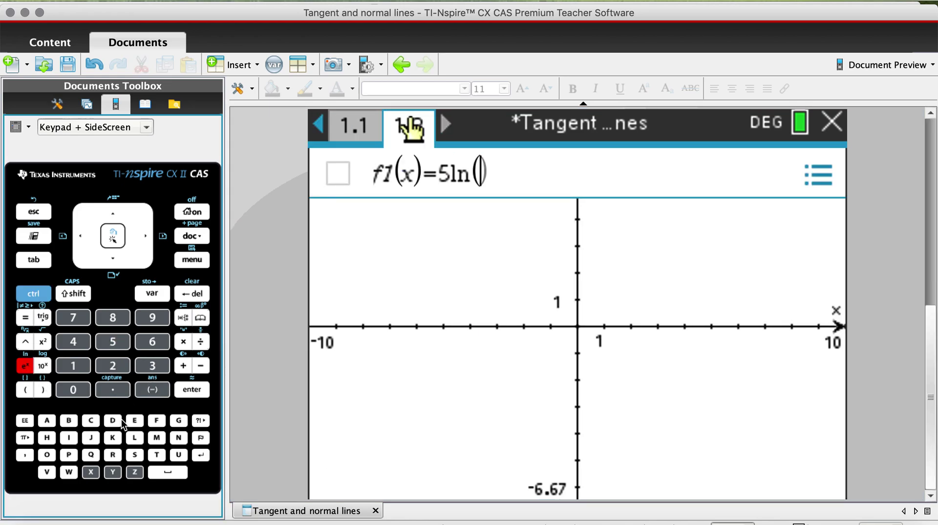
click(90, 472)
click(182, 366)
click(74, 344)
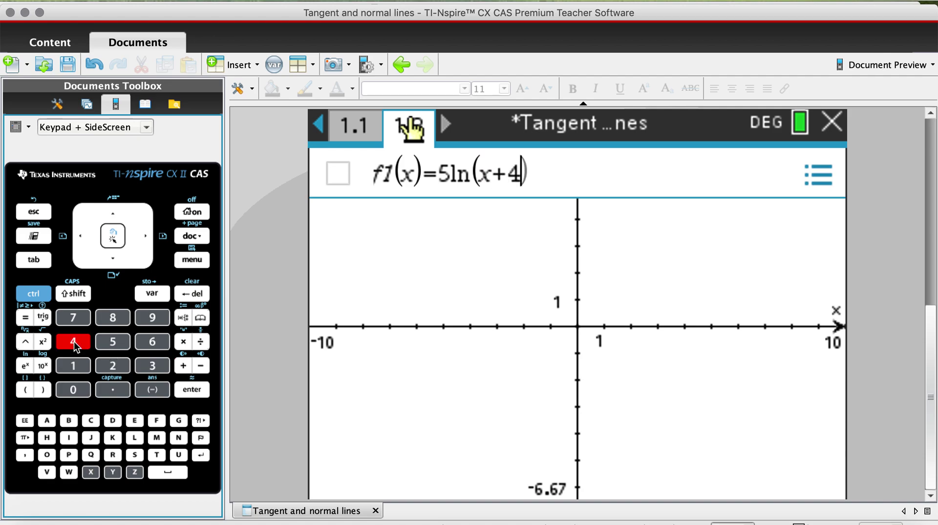
click(45, 391)
key(Return)
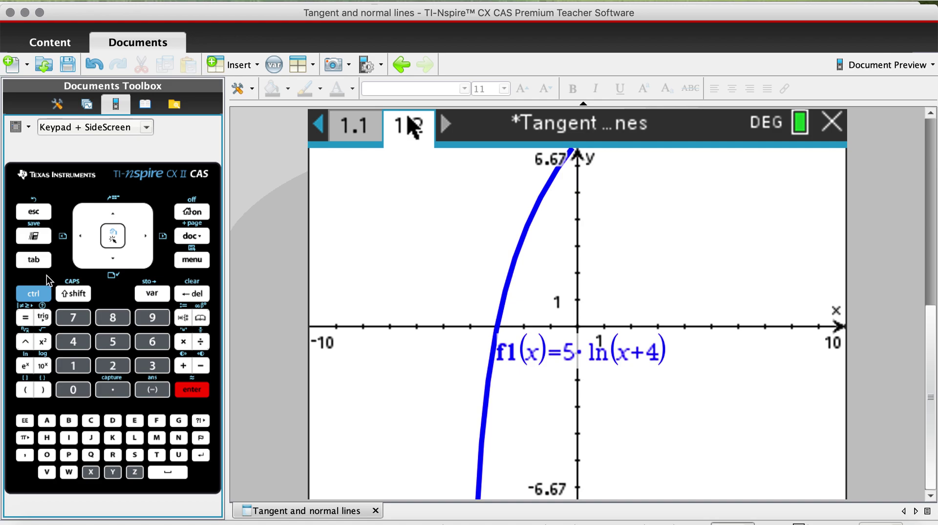
Start a new f2(x) entry line and view the Analyze Graph menu before closing it.
click(26, 264)
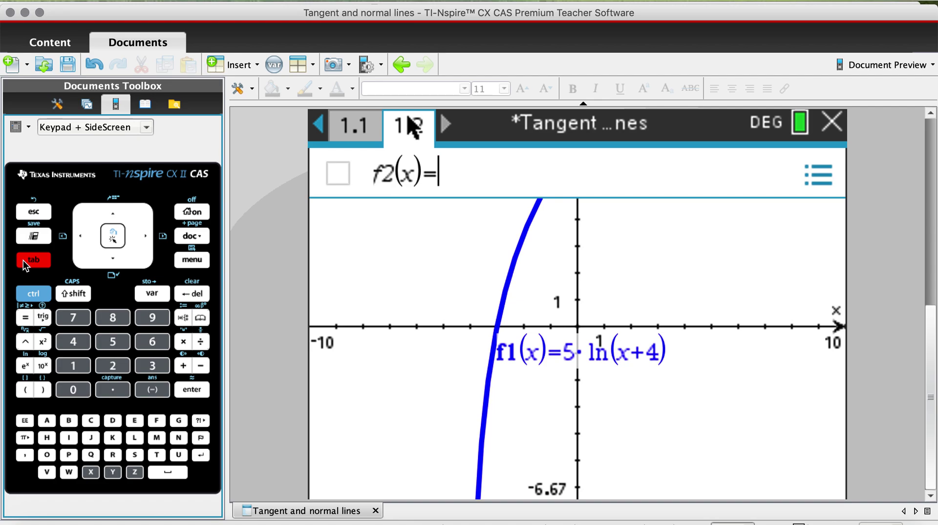
click(197, 262)
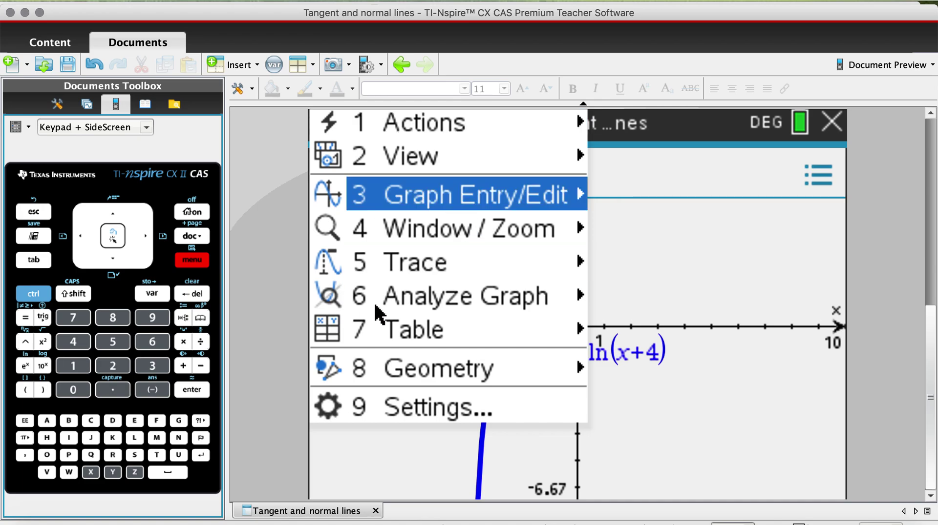
click(415, 315)
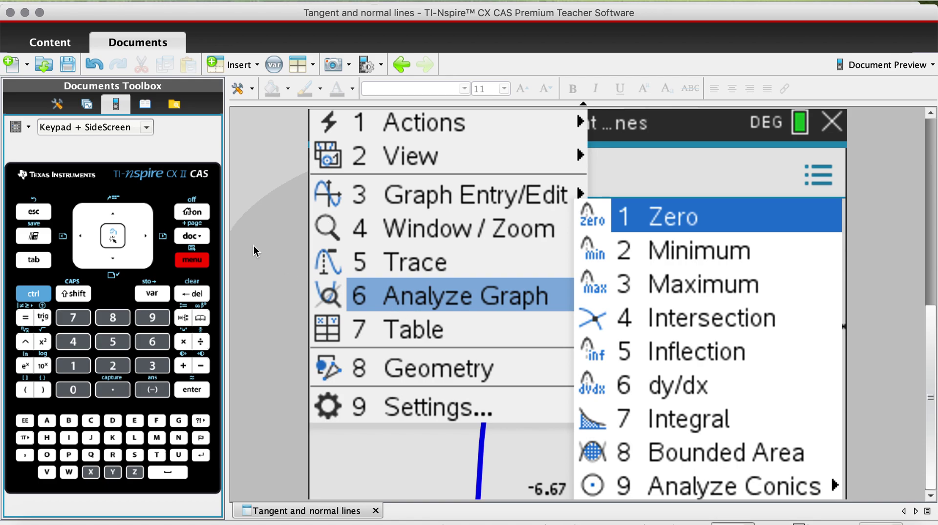
click(32, 213)
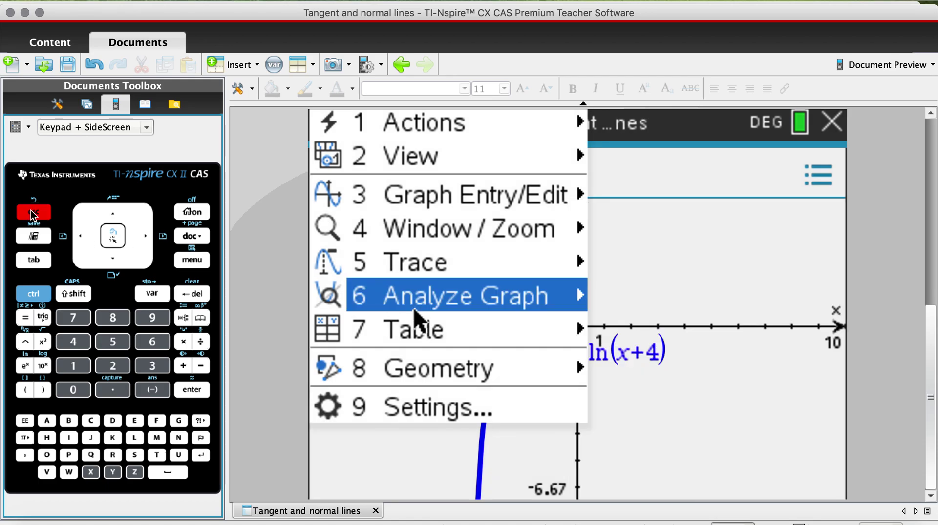
click(32, 214)
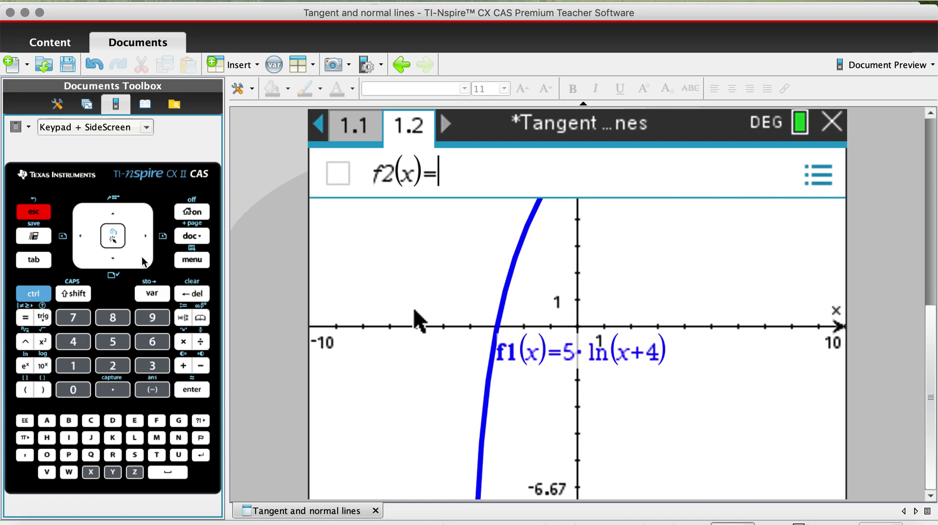
Plot f2(x)=tangentLine(f1(x),x,-3) using tangentLine( from the Catalog.
click(201, 320)
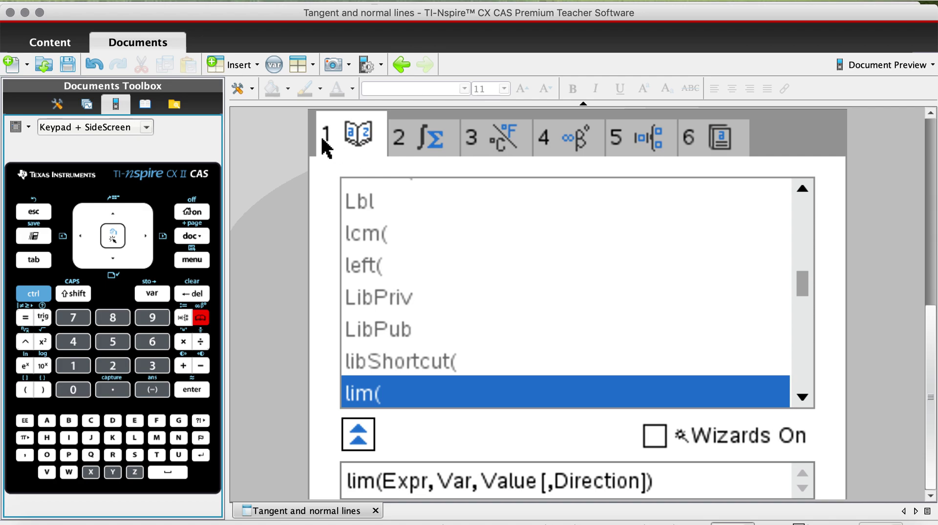
key(t)
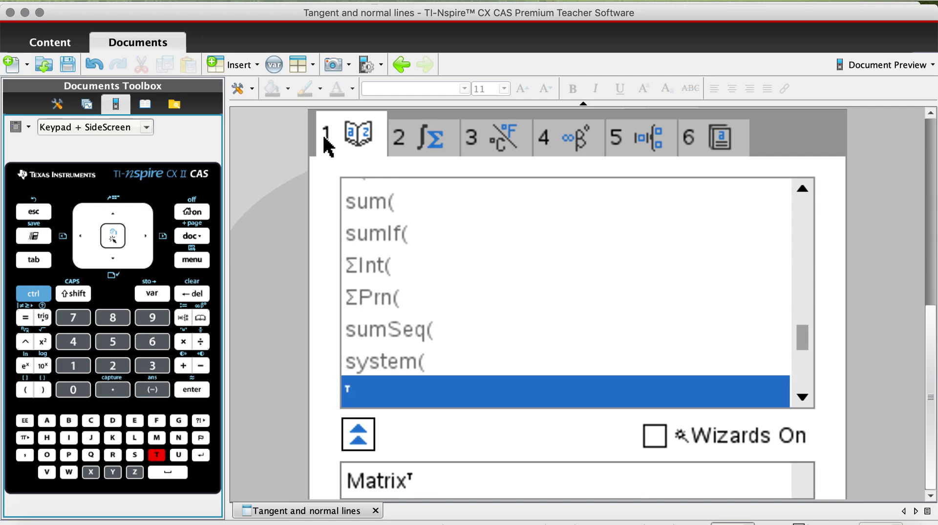
key(Down)
key(Down)
key(Down)
key(Down)
key(Down)
key(Down)
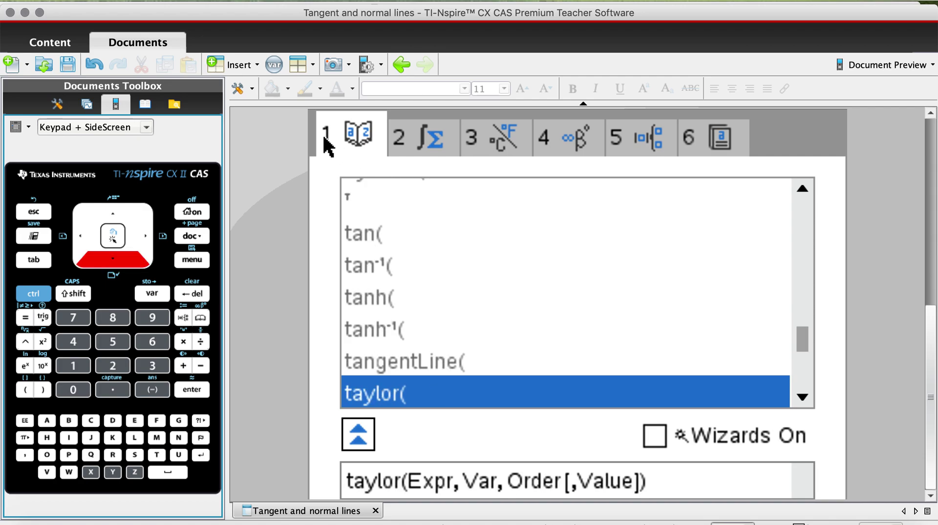
key(Up)
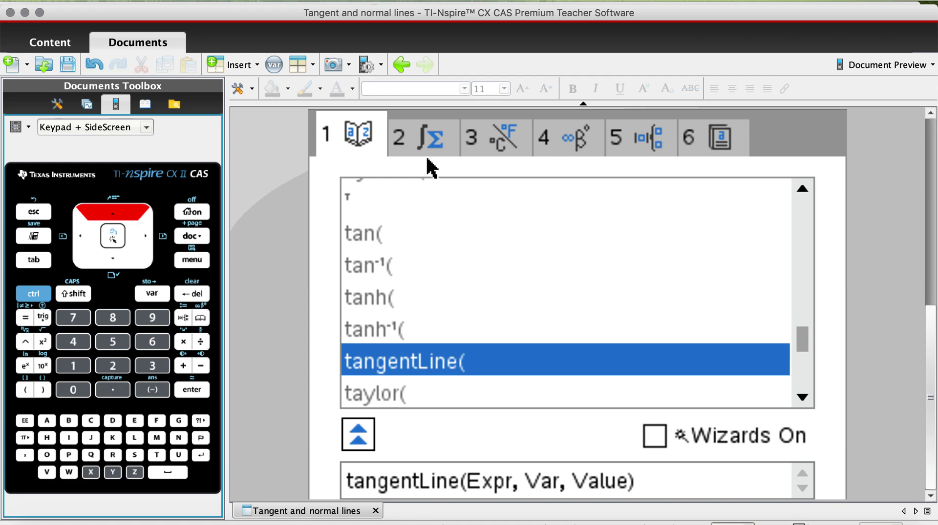
key(Return)
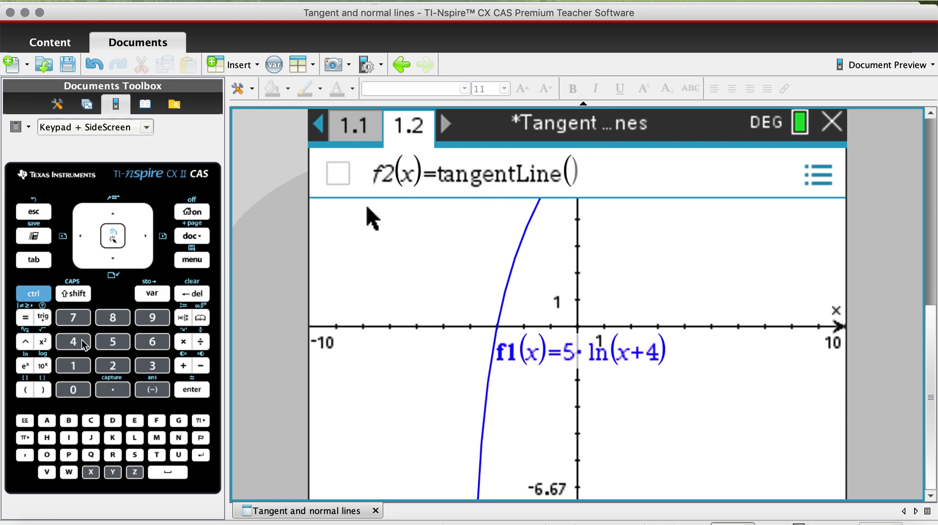
click(155, 294)
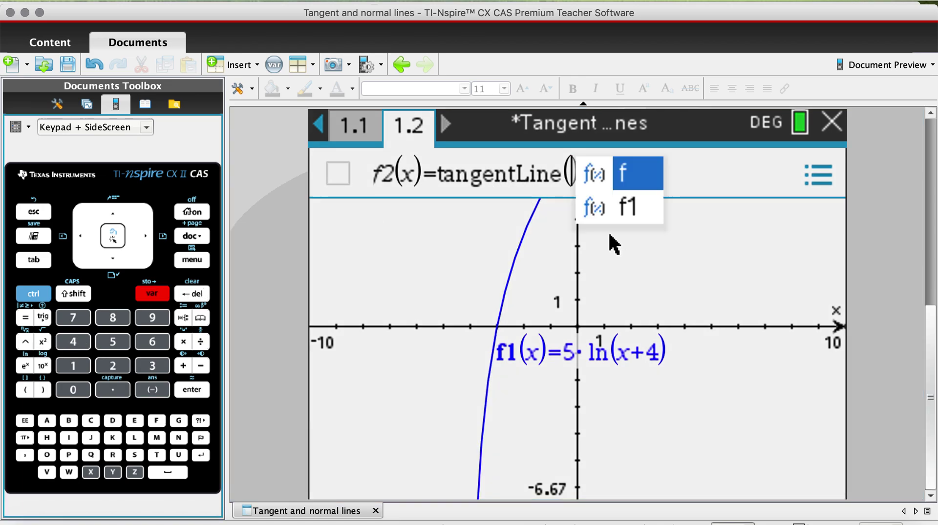
click(624, 204)
text(x),x,-3)
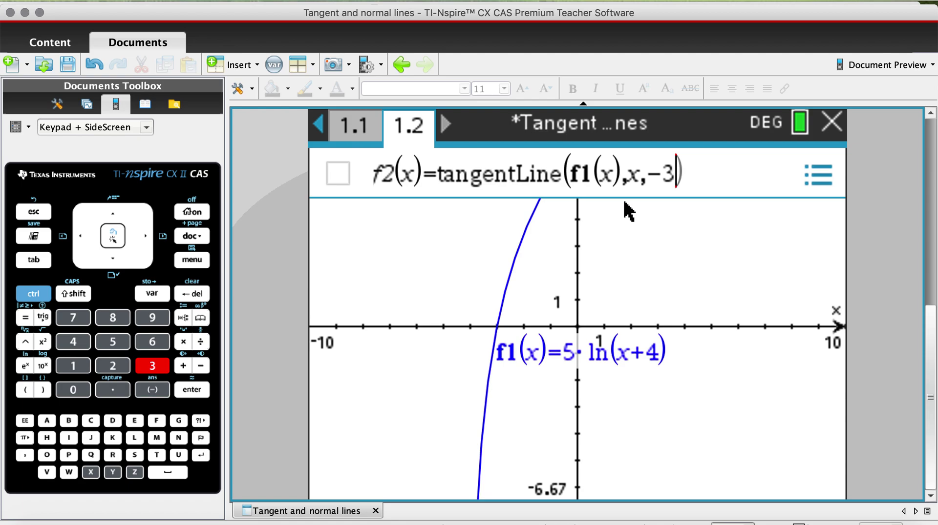
key(Return)
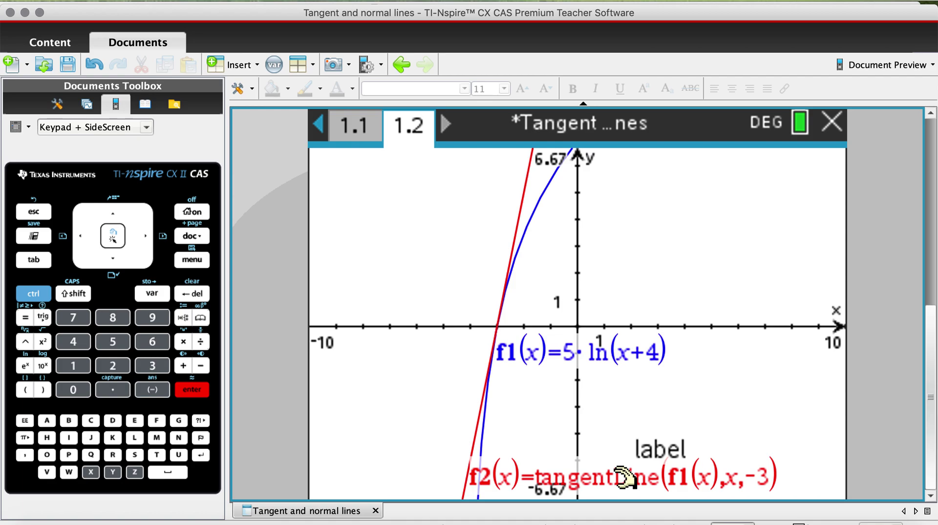
Return focus to the graph and open a new f3(x) entry line.
click(44, 263)
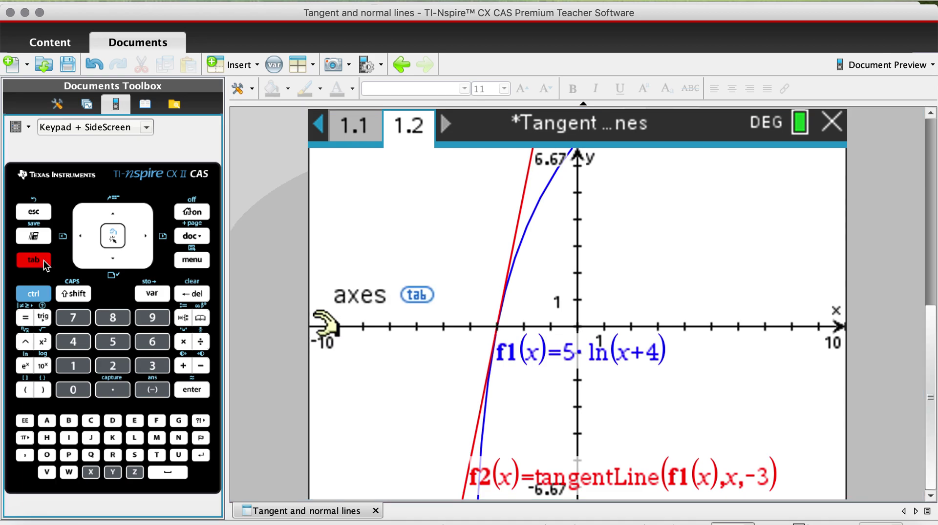
click(44, 264)
click(364, 251)
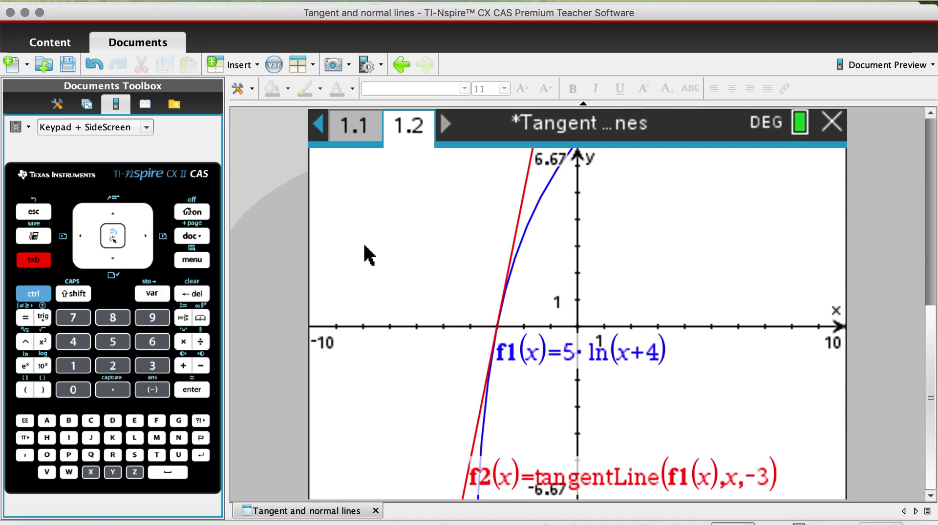
click(42, 264)
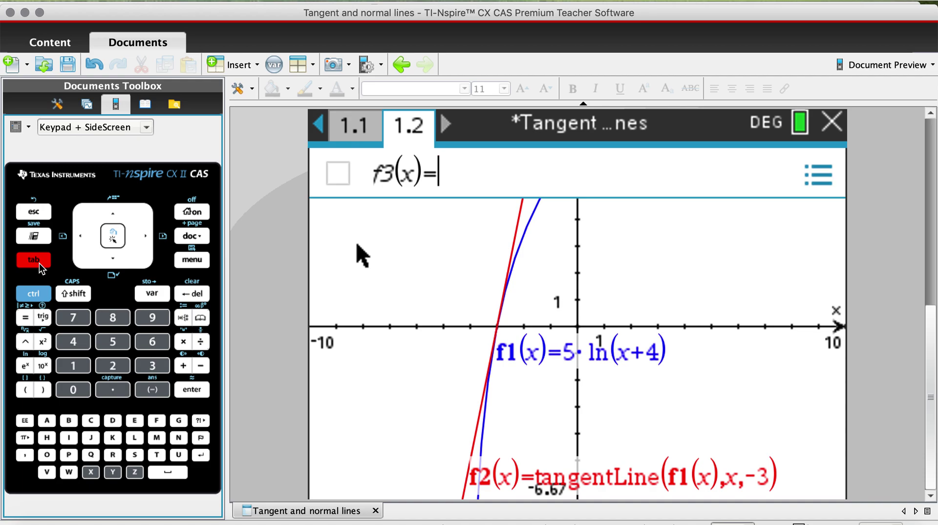
Enter f3(x)=normalLine(f1(x0,x,-3)) via the Catalog, which raises a 'Too few arguments' error.
click(199, 319)
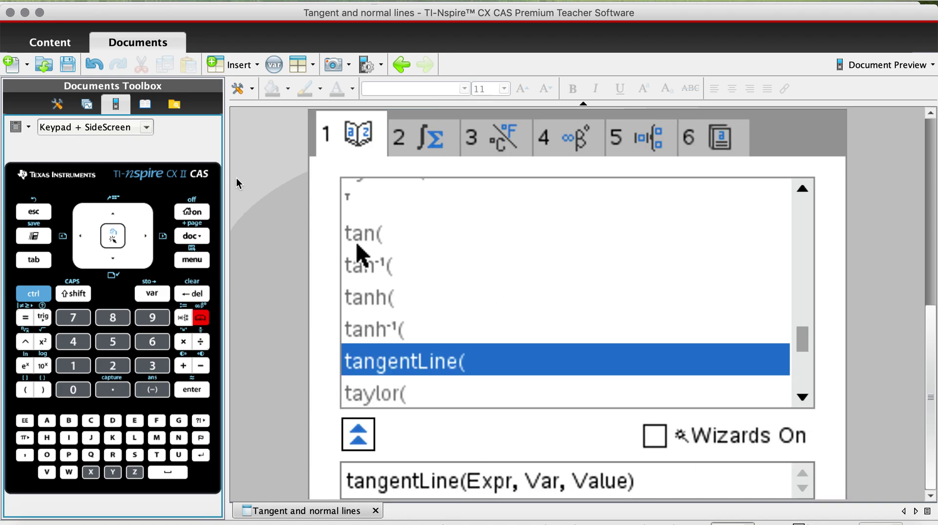
key(n)
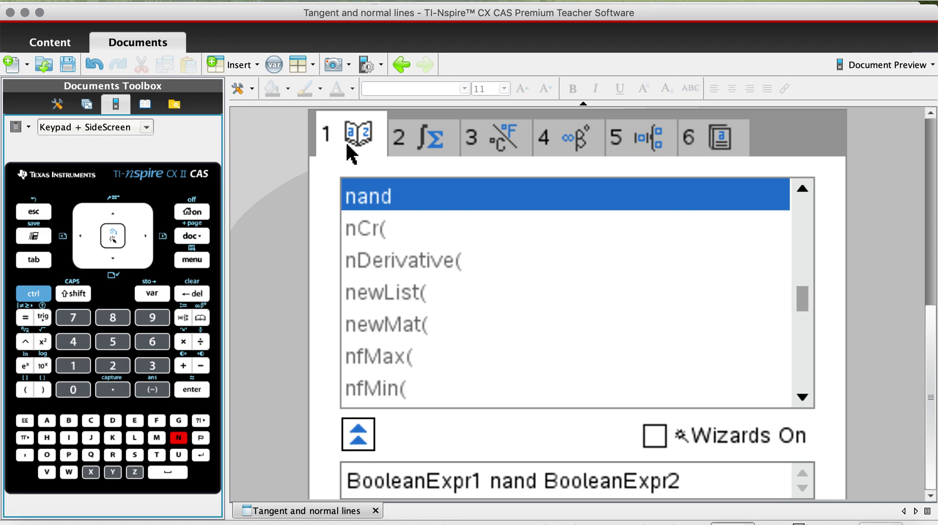
key(Down)
key(Down)
key(Down)
key(Down)
key(Down)
key(Down)
key(Down)
key(Down)
key(Down)
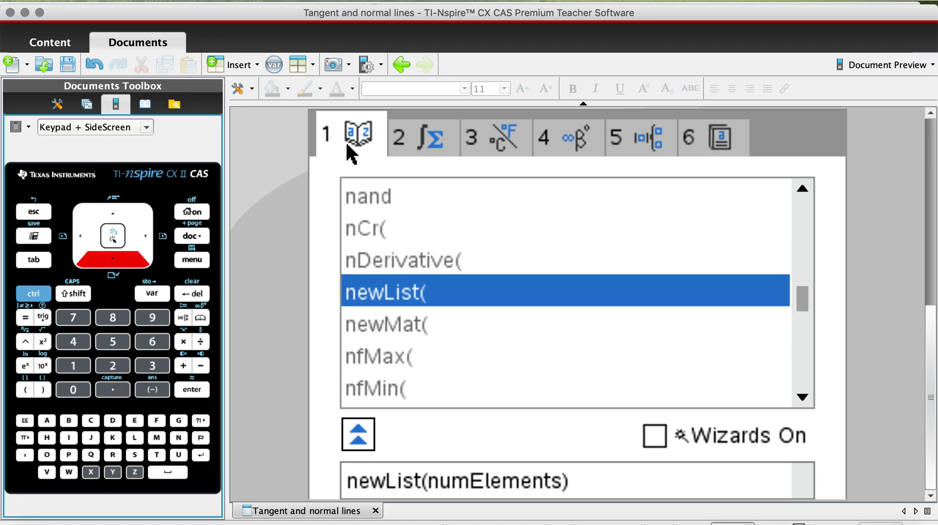
key(Down)
key(Down)
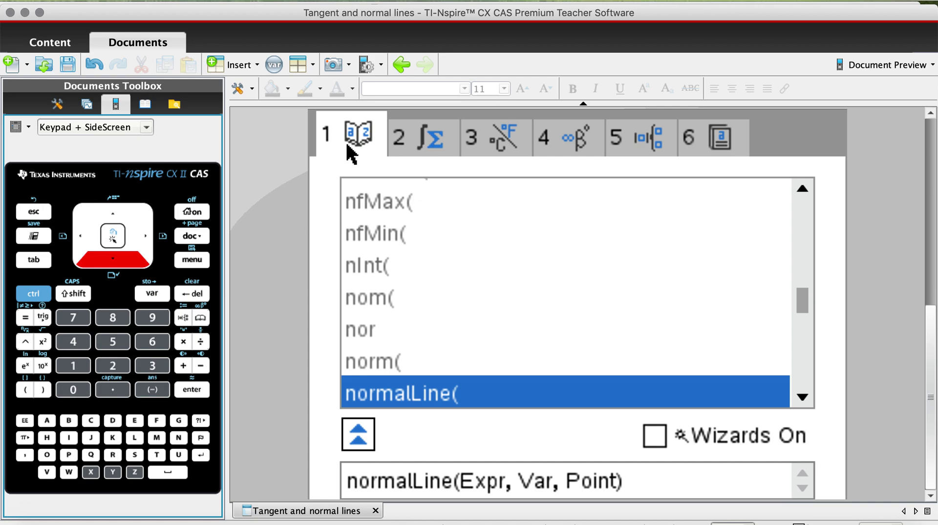
key(Return)
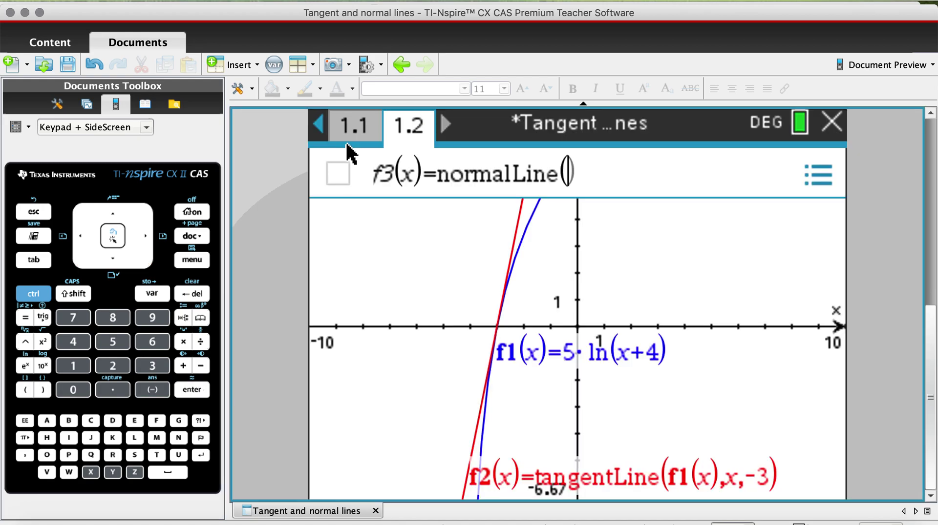
click(165, 294)
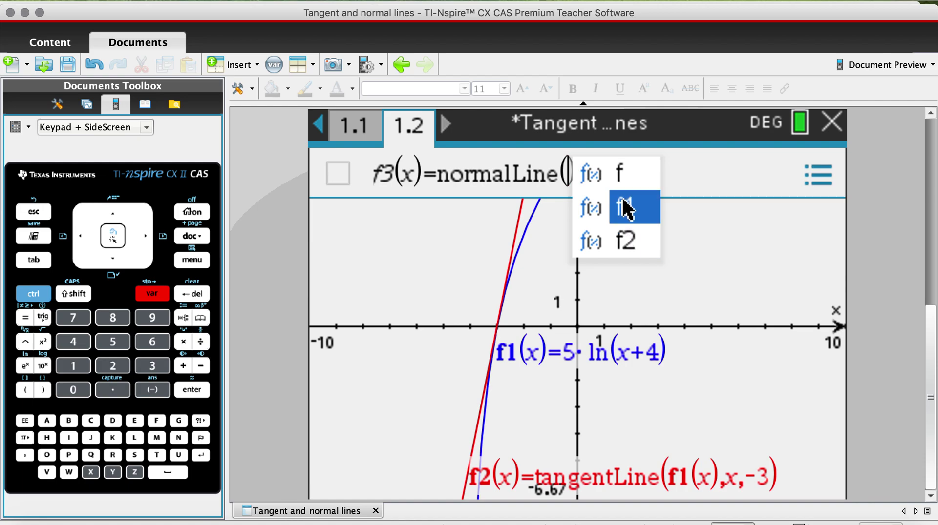
click(626, 208)
text(x)
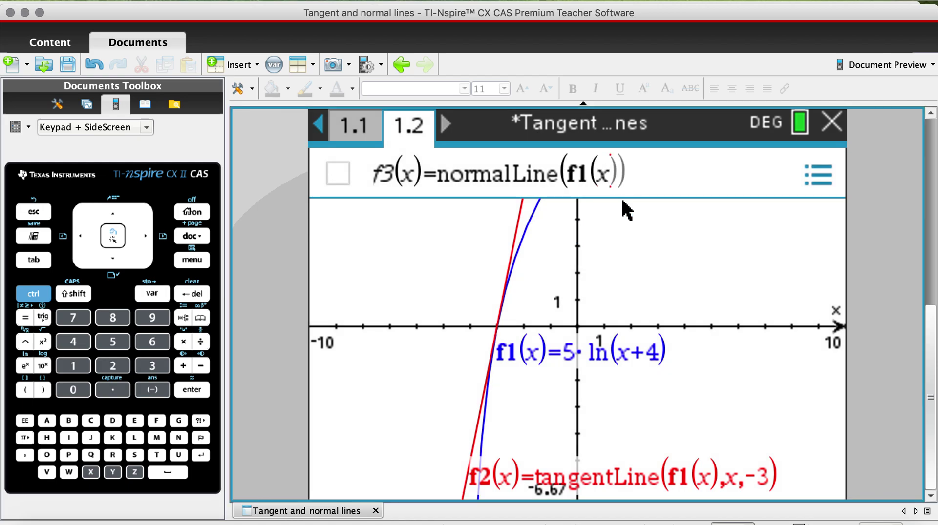
text(0,x,)
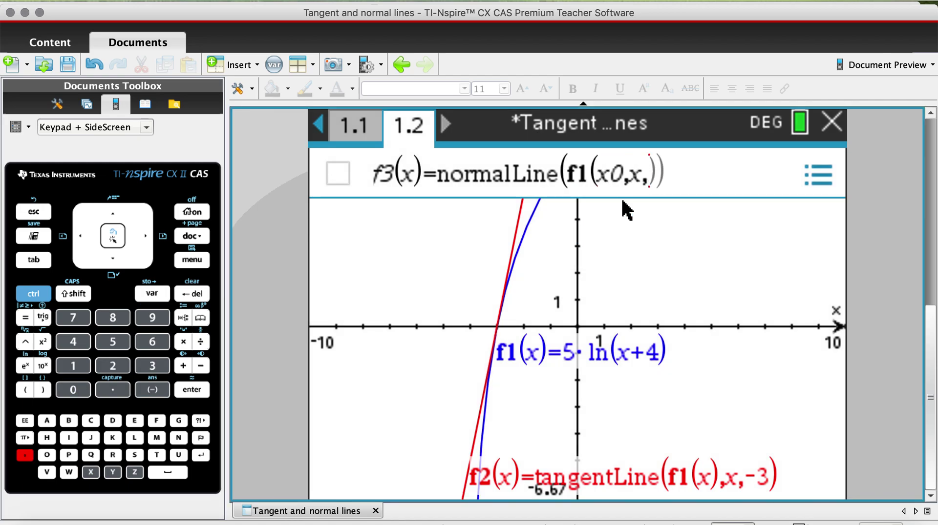
text(-3)
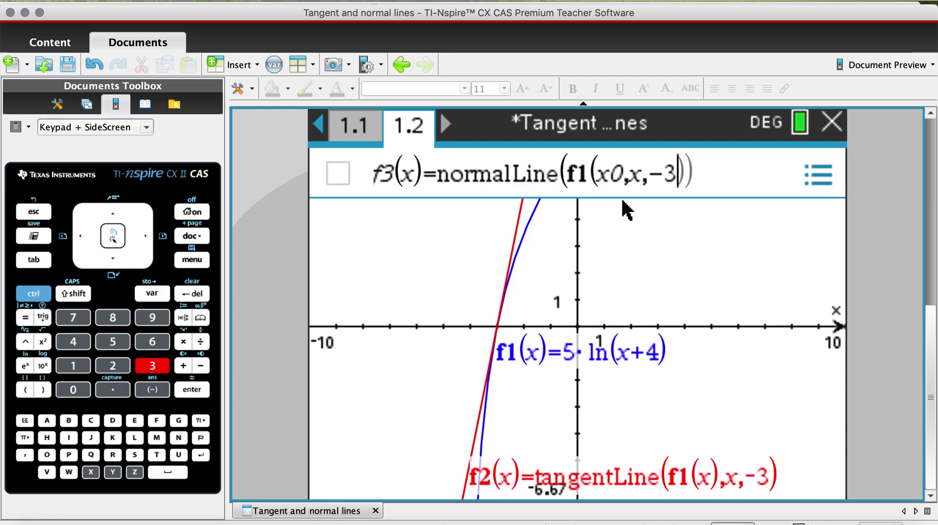
key(Return)
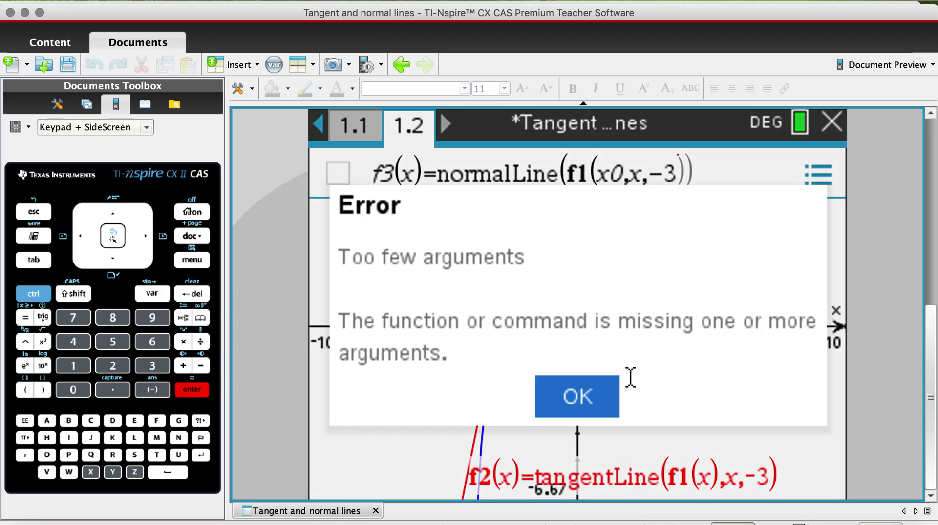
Fix f3 to normalLine(f1(x),x,-3) to graph it, then reposition the f3 and f2 labels.
click(598, 391)
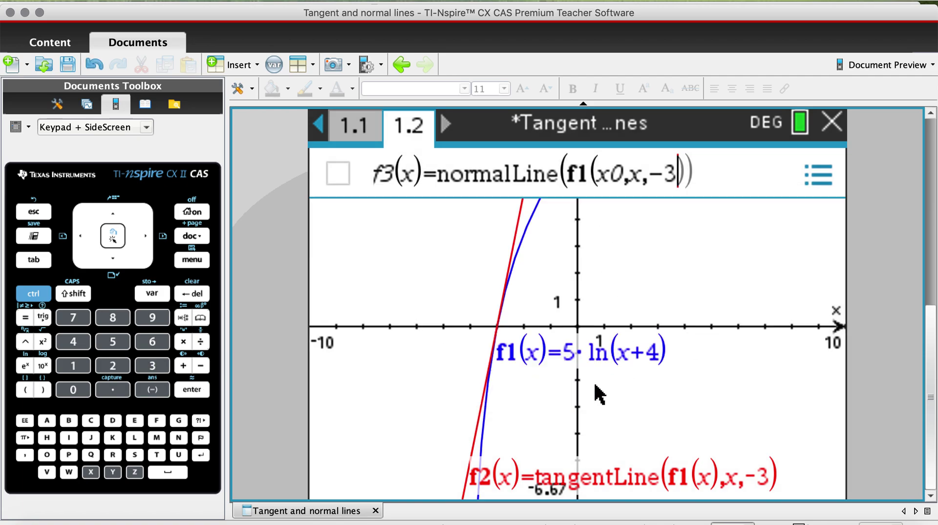
click(614, 175)
key(BackSpace)
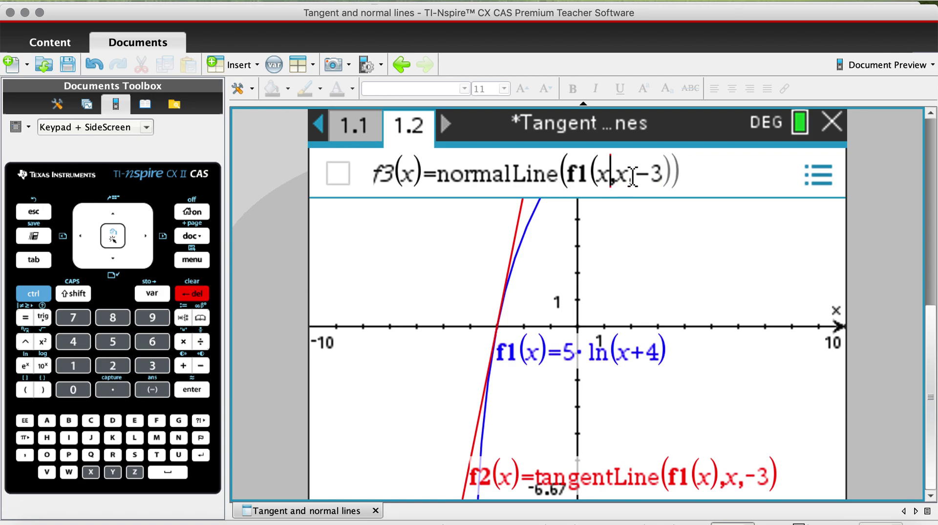
text())
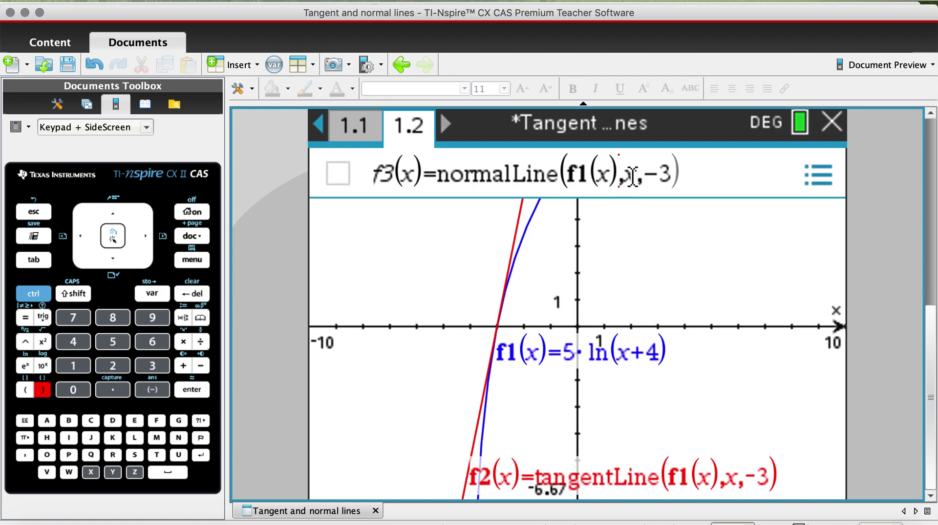
key(Return)
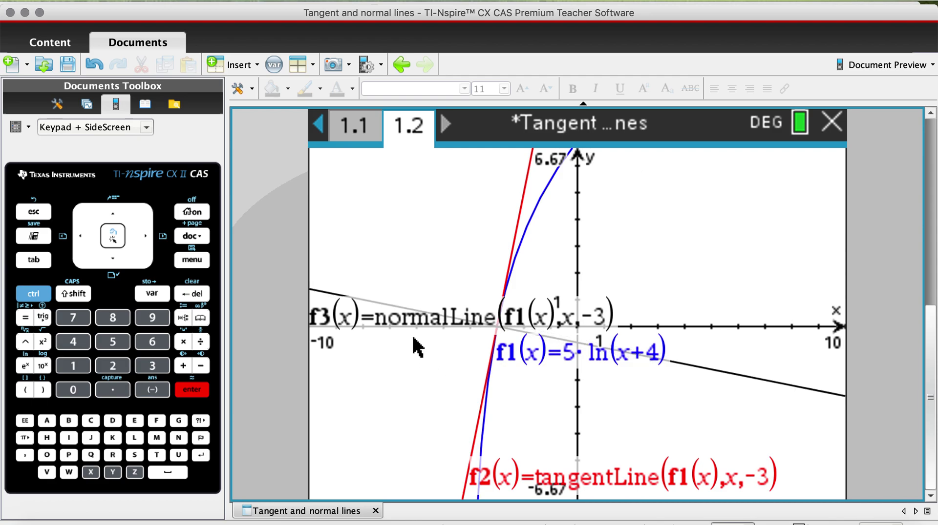
drag(433, 317, 441, 170)
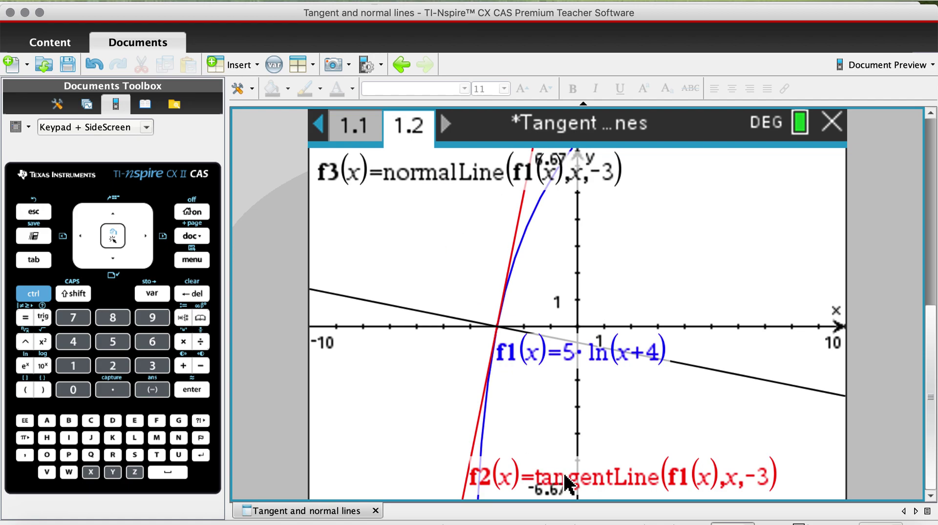
drag(589, 477, 611, 433)
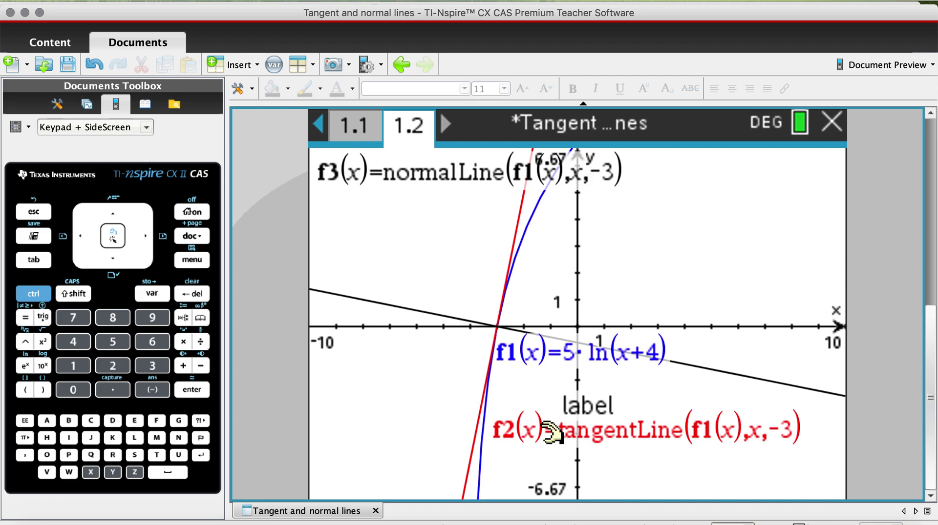
On page 1.1, evaluate f2(x), giving 5.·x+15.
click(348, 130)
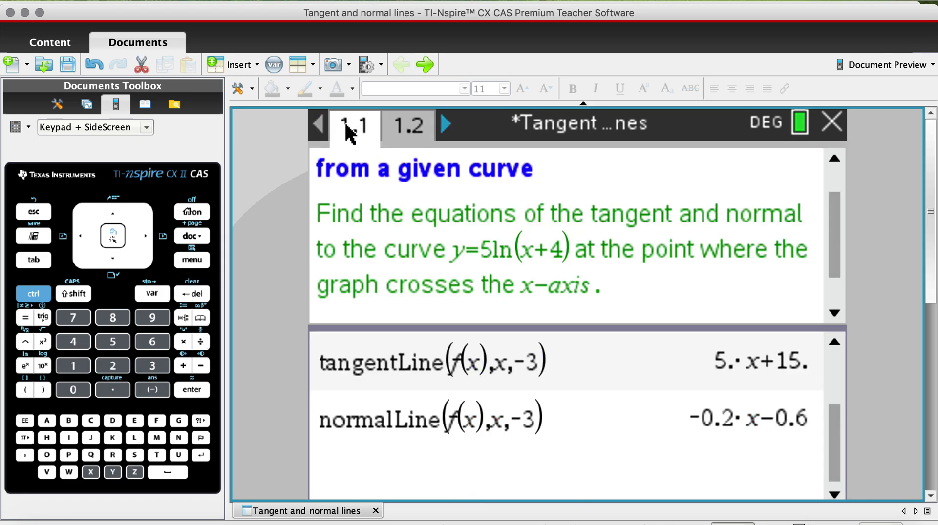
click(153, 297)
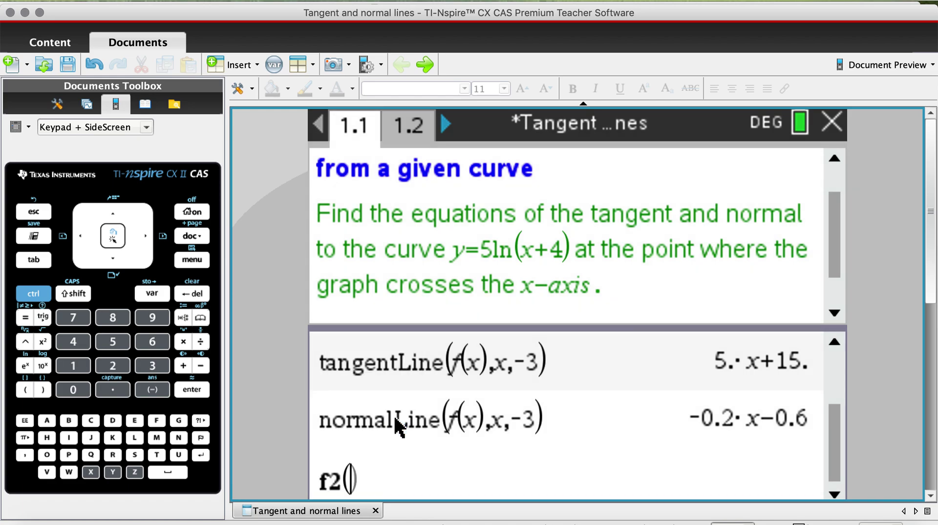
click(396, 423)
text(x)
key(Return)
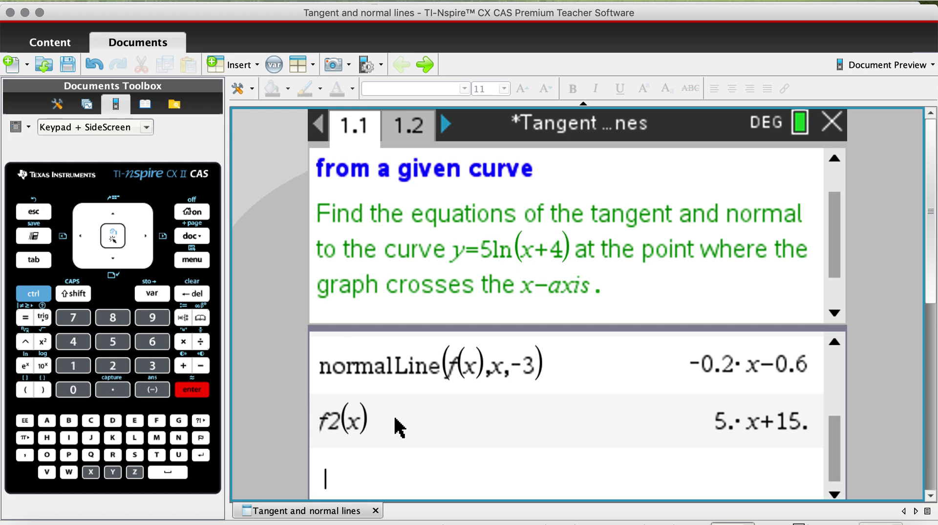
Evaluate f3(x), giving -0.2·x-0.6.
click(152, 294)
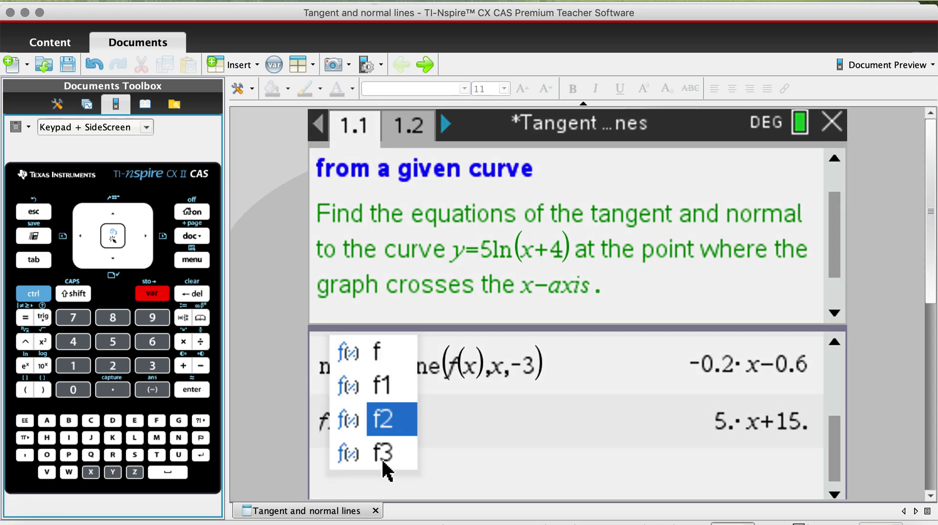
click(382, 459)
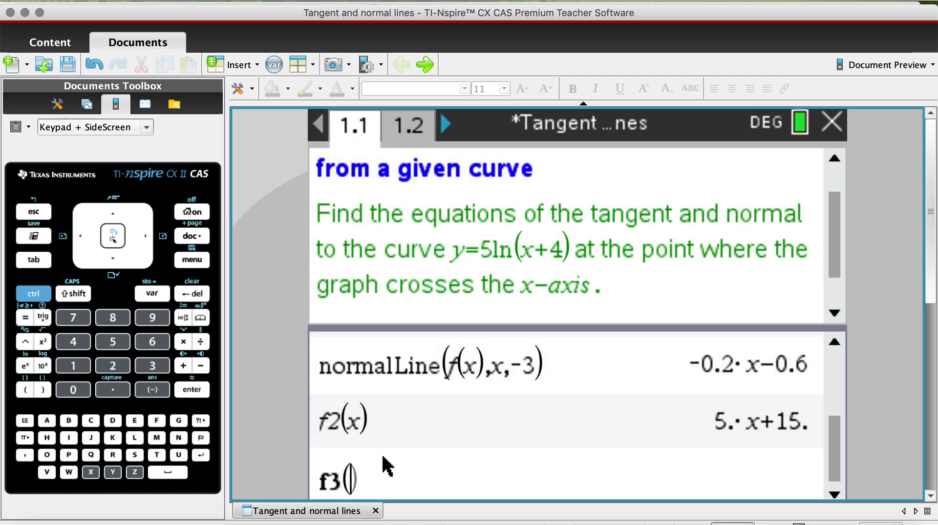
text(x)
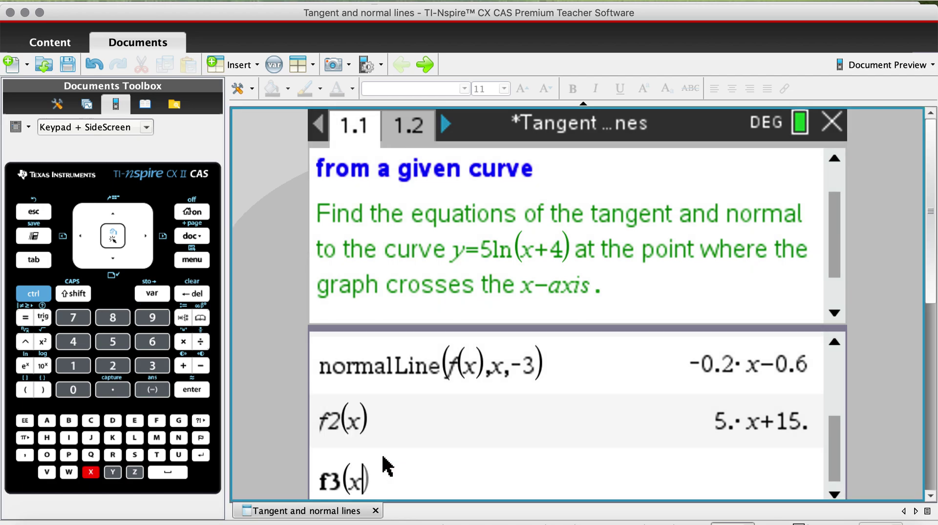
key(Return)
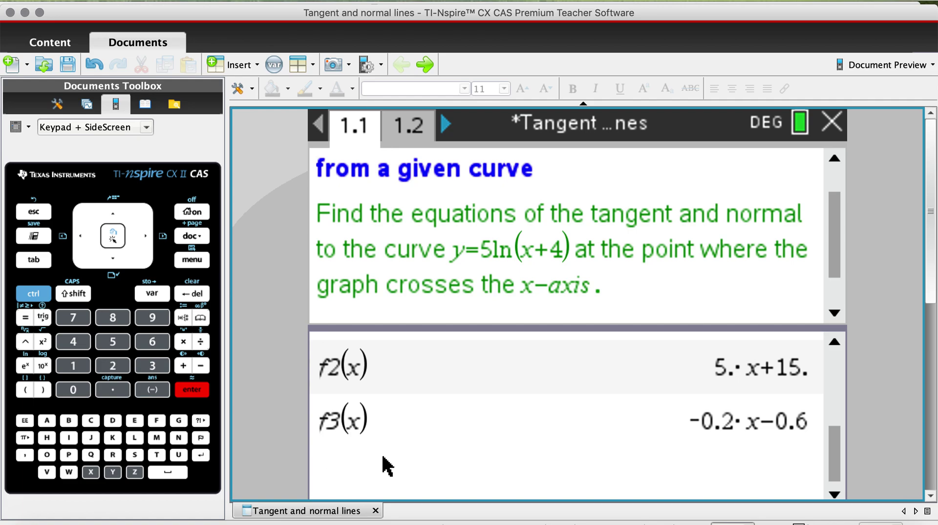